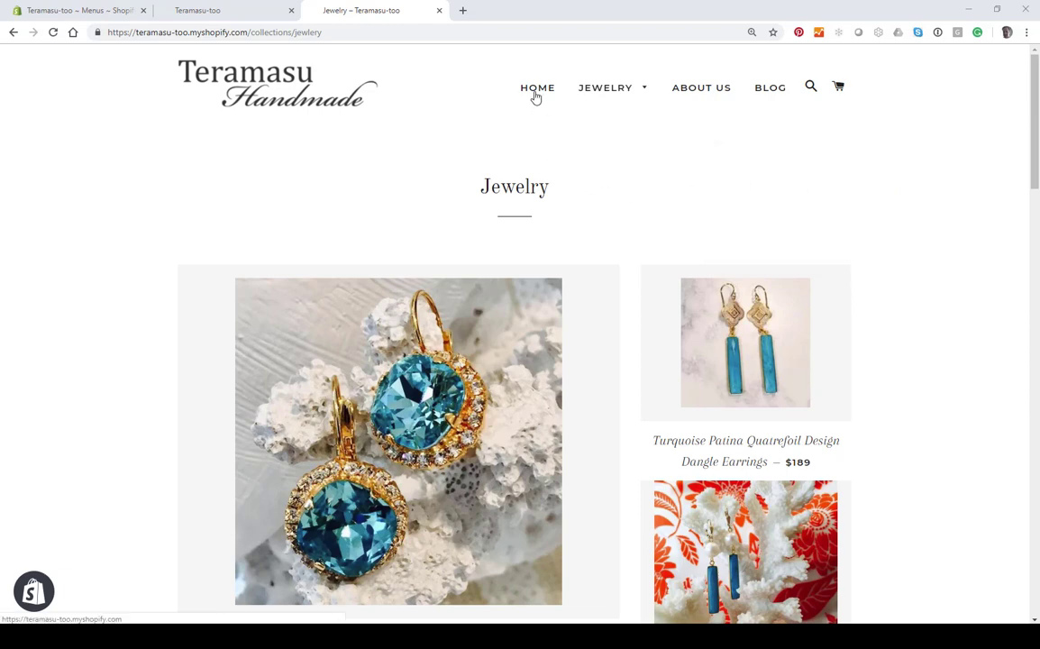
Step: Examine the storefront's Jewelry drop-down menu and the layout of its home page
mouse_move(616, 95)
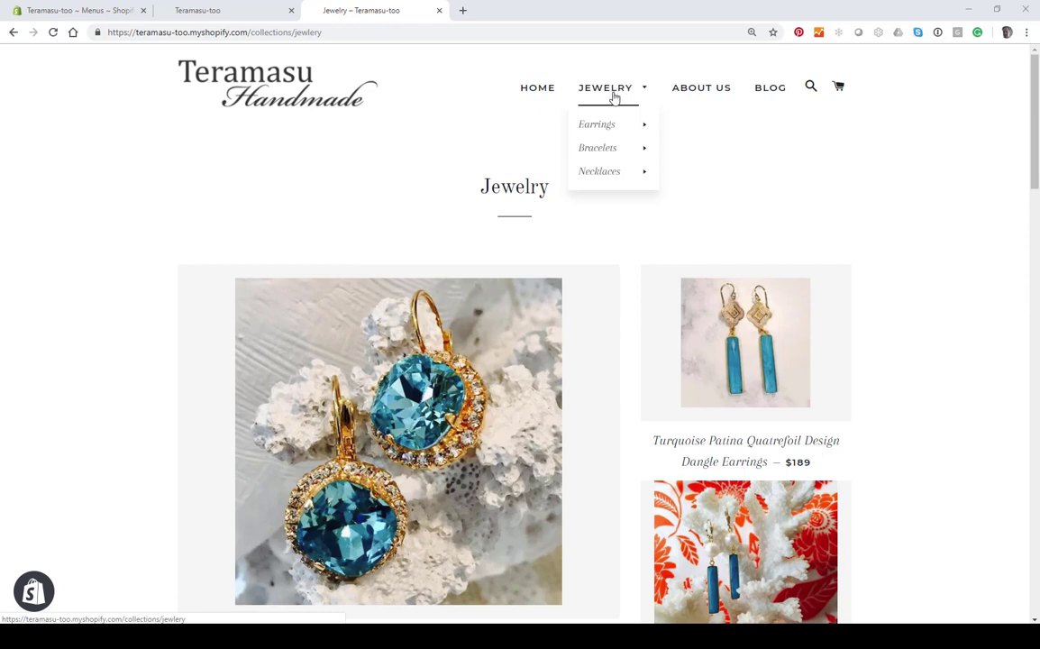
mouse_move(609, 123)
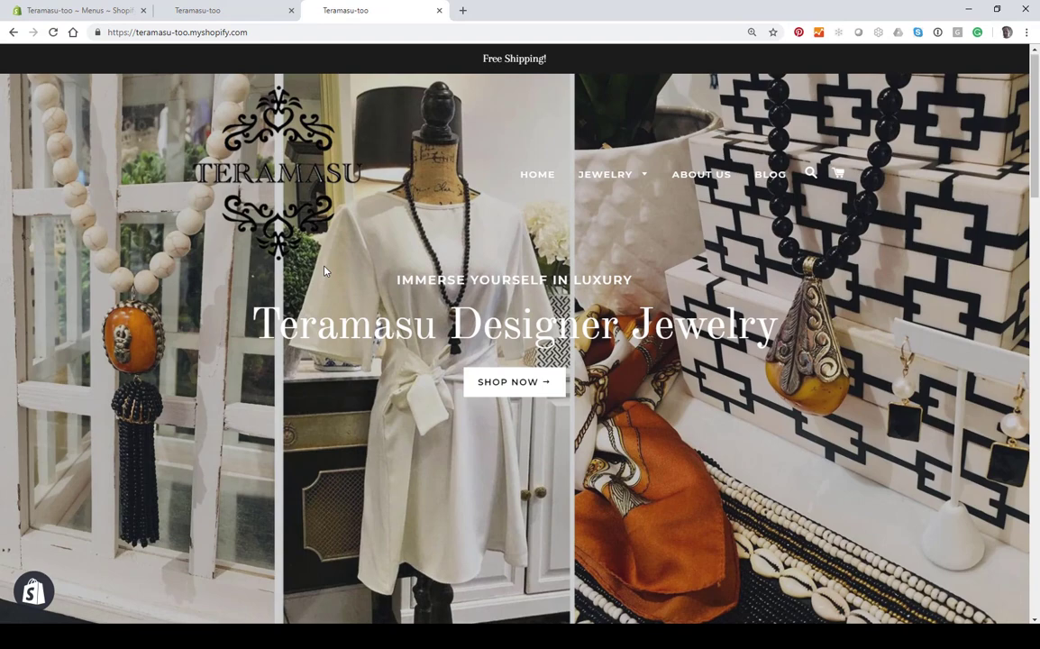
scroll(325, 271, down, 3)
scroll(326, 270, down, 14)
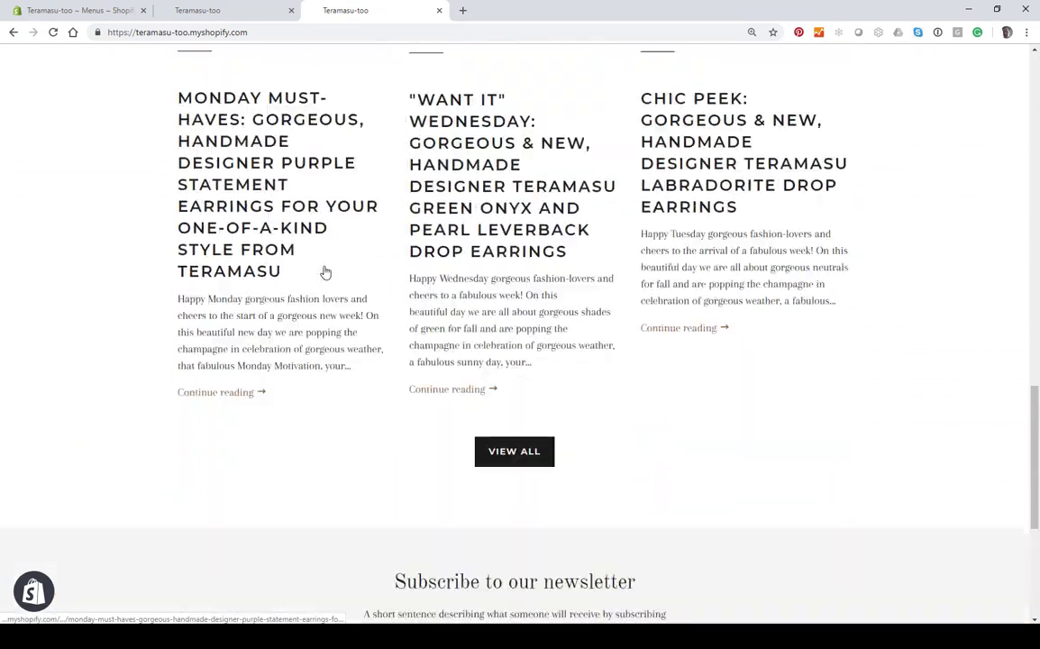
scroll(325, 270, up, 17)
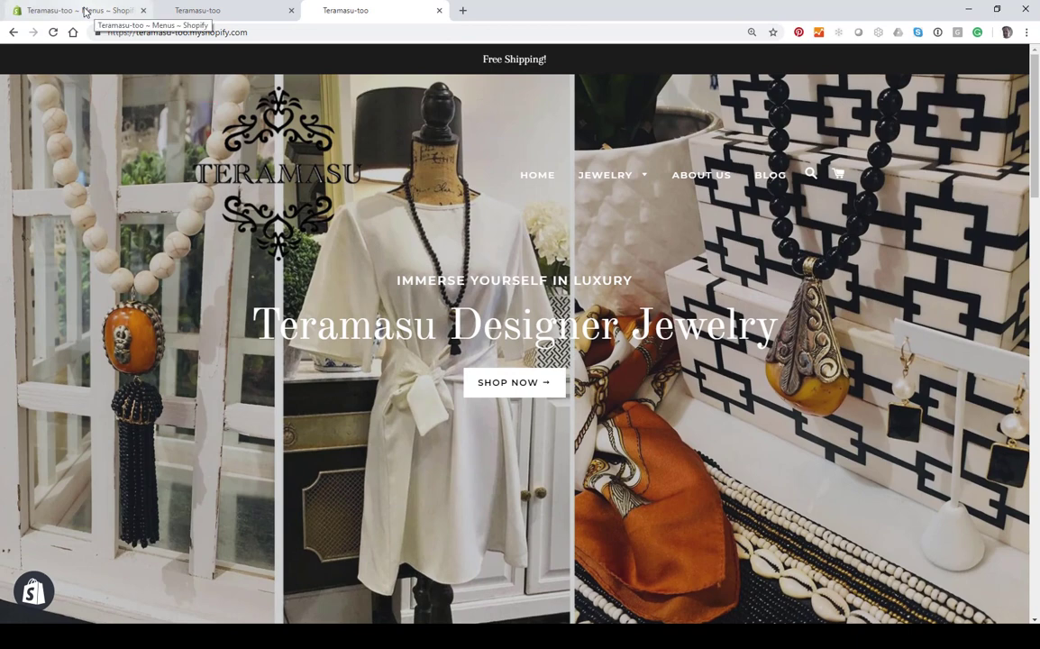
Step: Switch to the Shopify admin and open the online store's Main menu to review its navigation items
click(86, 10)
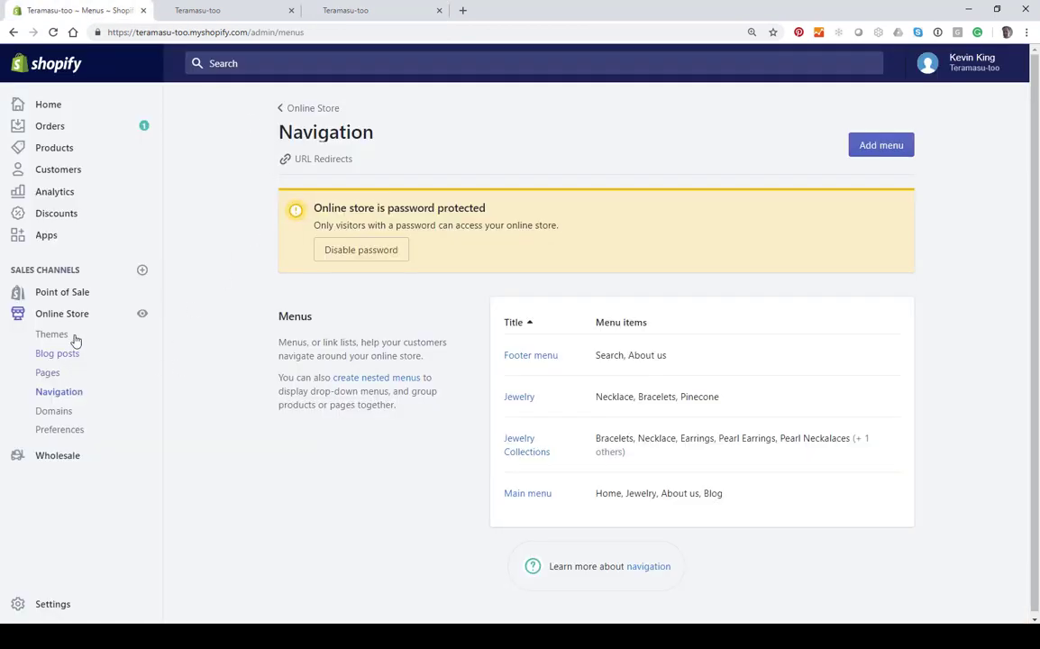
click(50, 236)
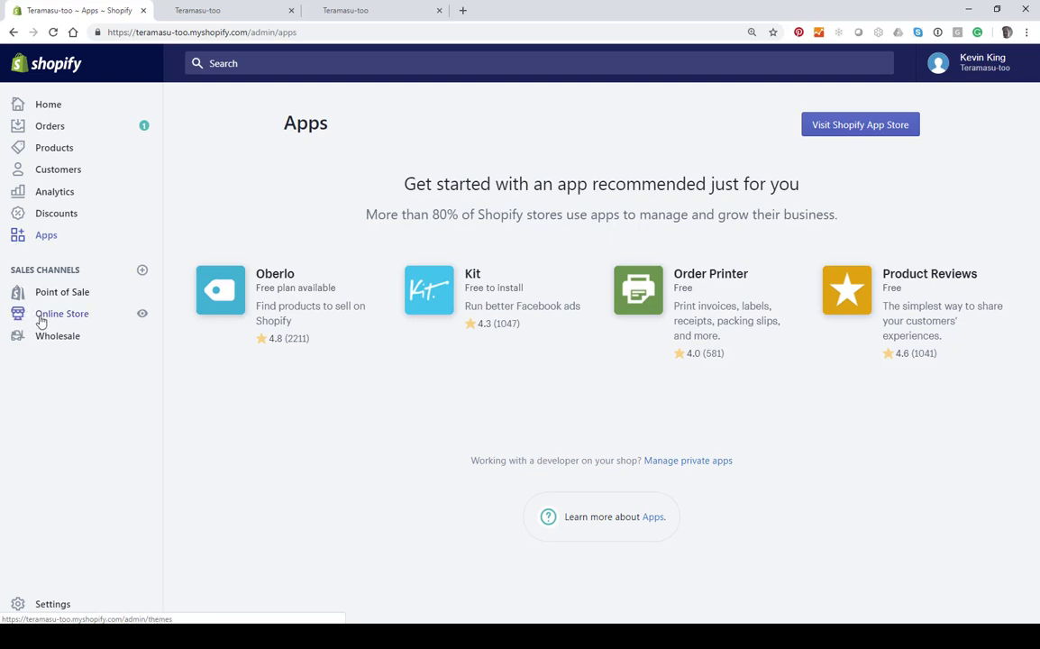
click(38, 321)
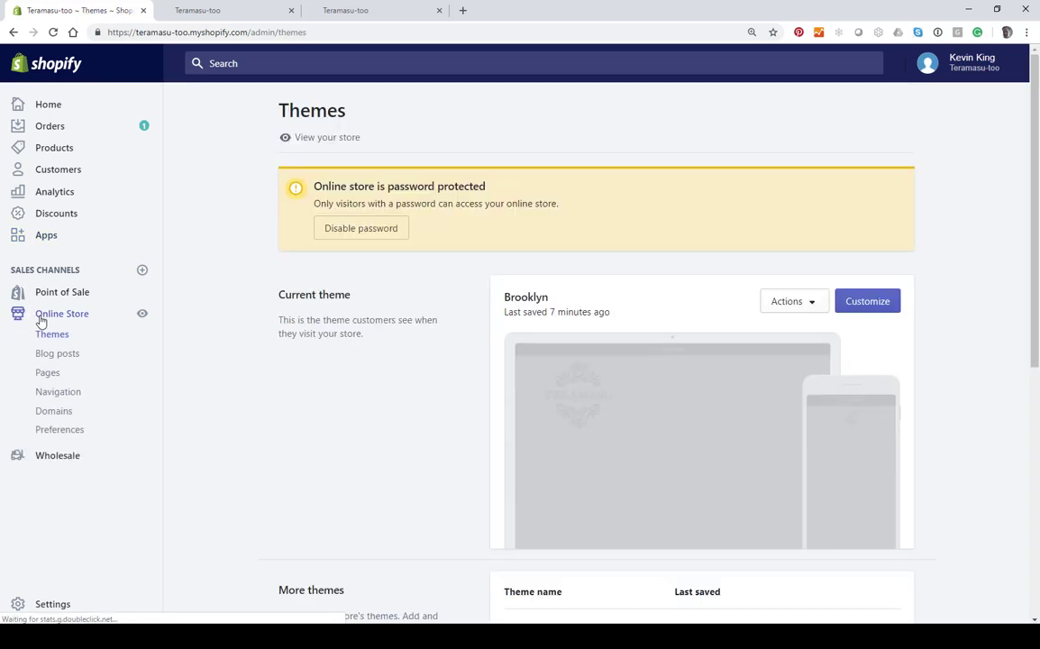
click(47, 395)
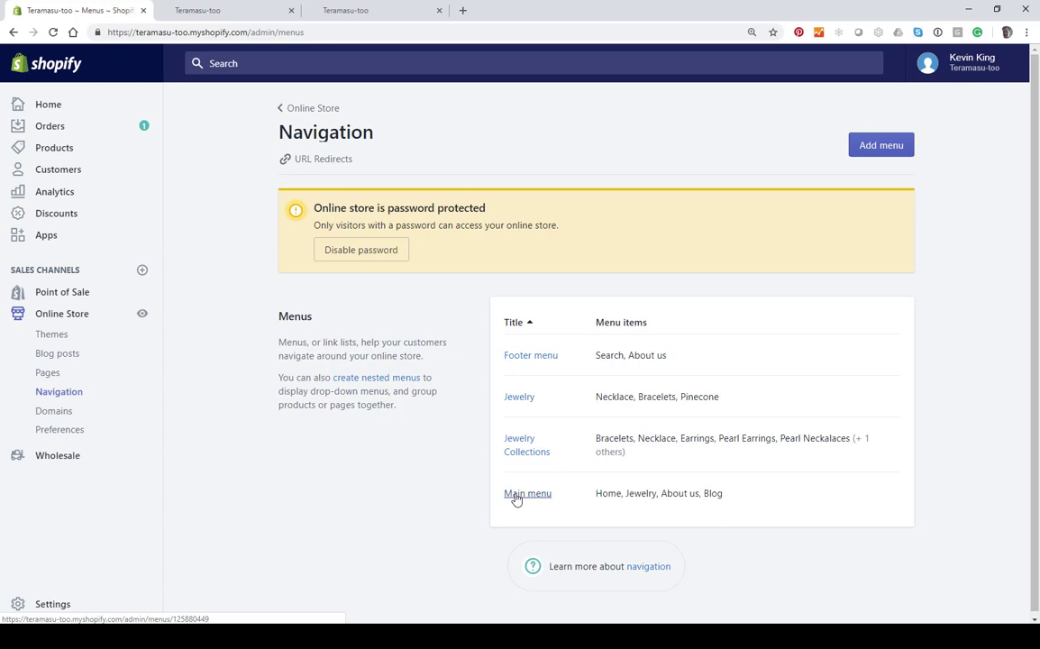
click(517, 494)
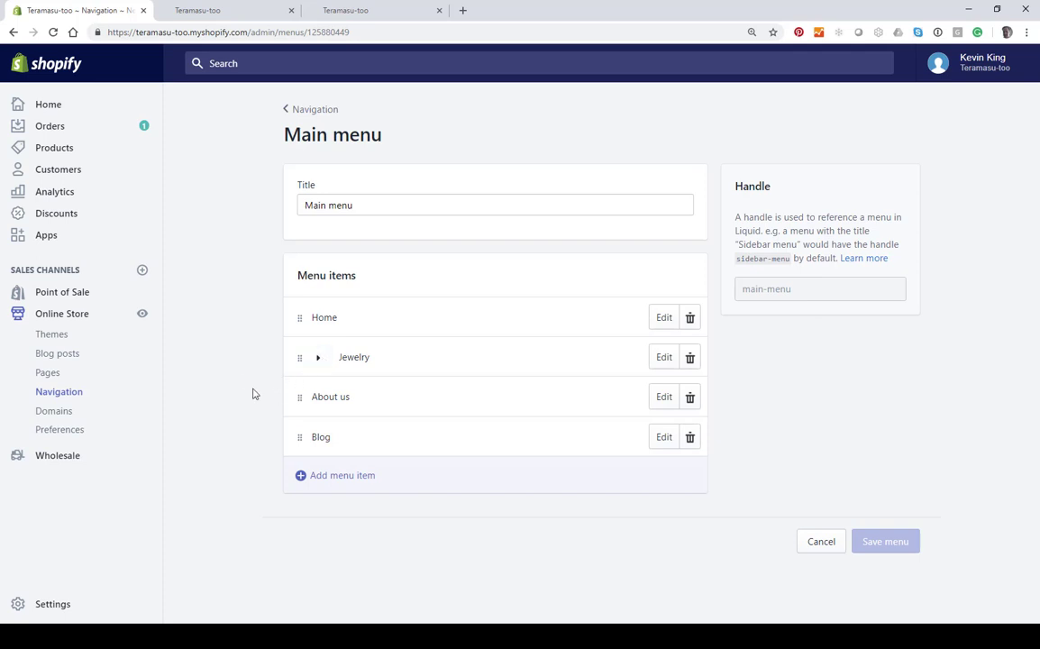
Step: Create a new navigation menu titled Main Menu 2 and save it
click(51, 333)
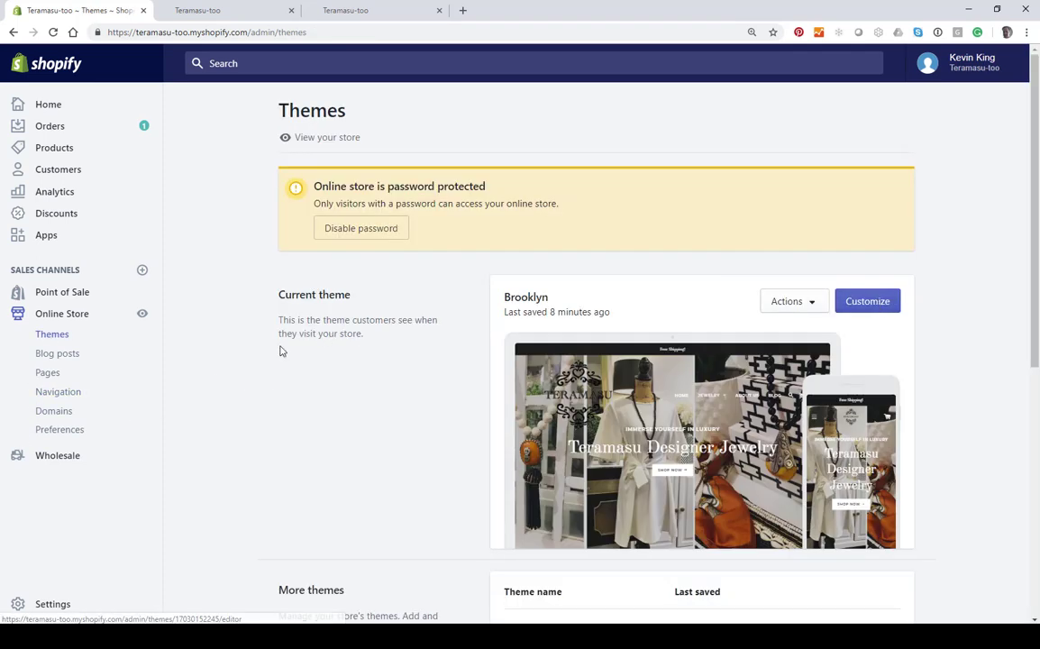
click(46, 397)
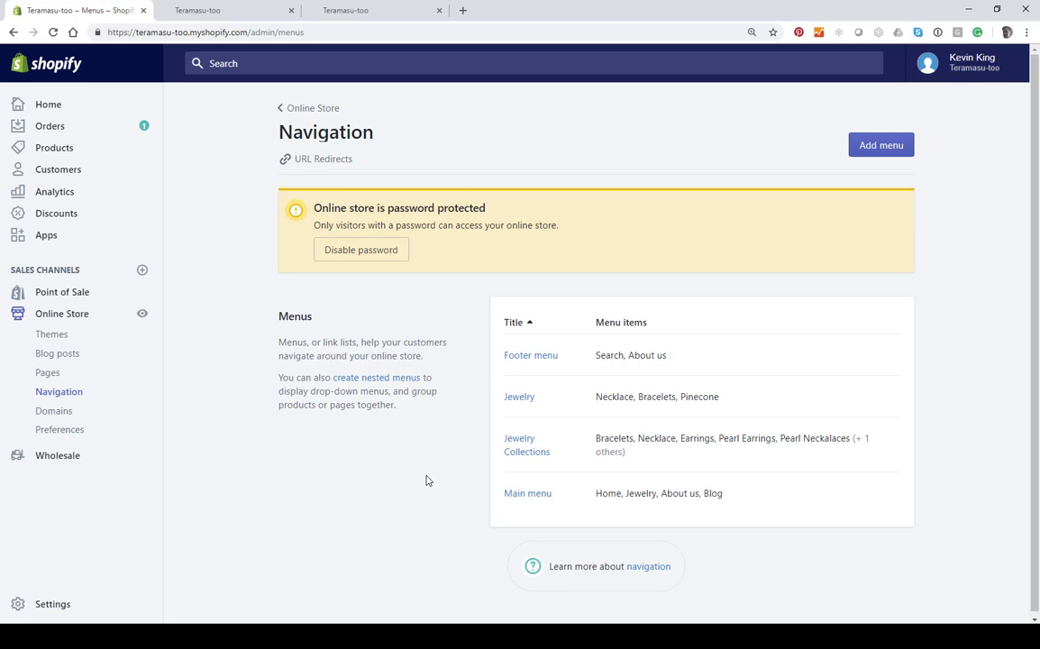
click(869, 149)
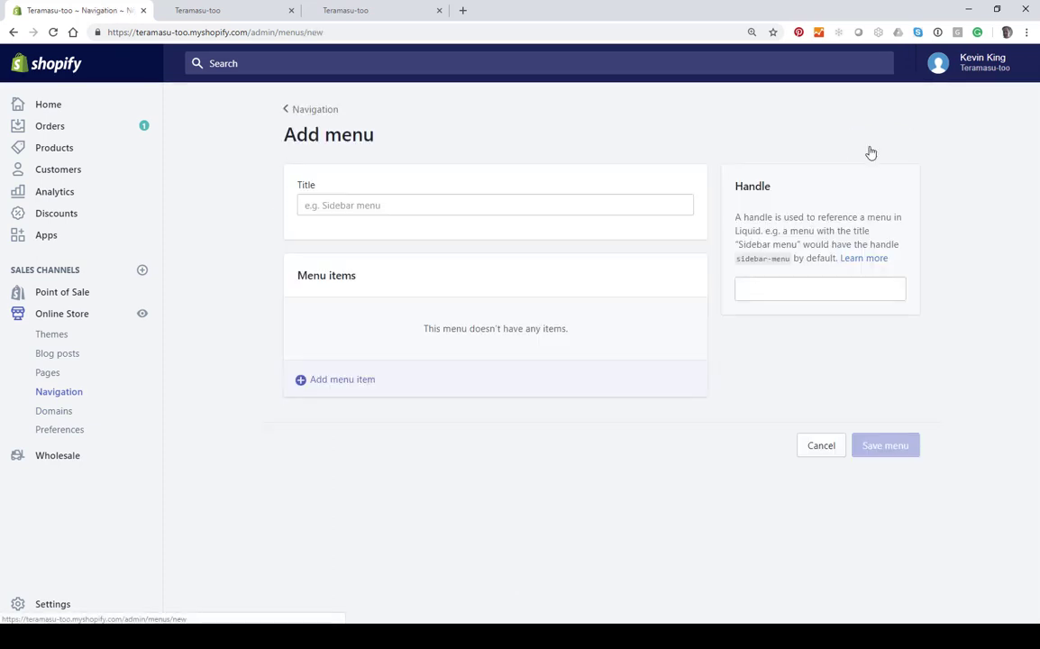
click(360, 209)
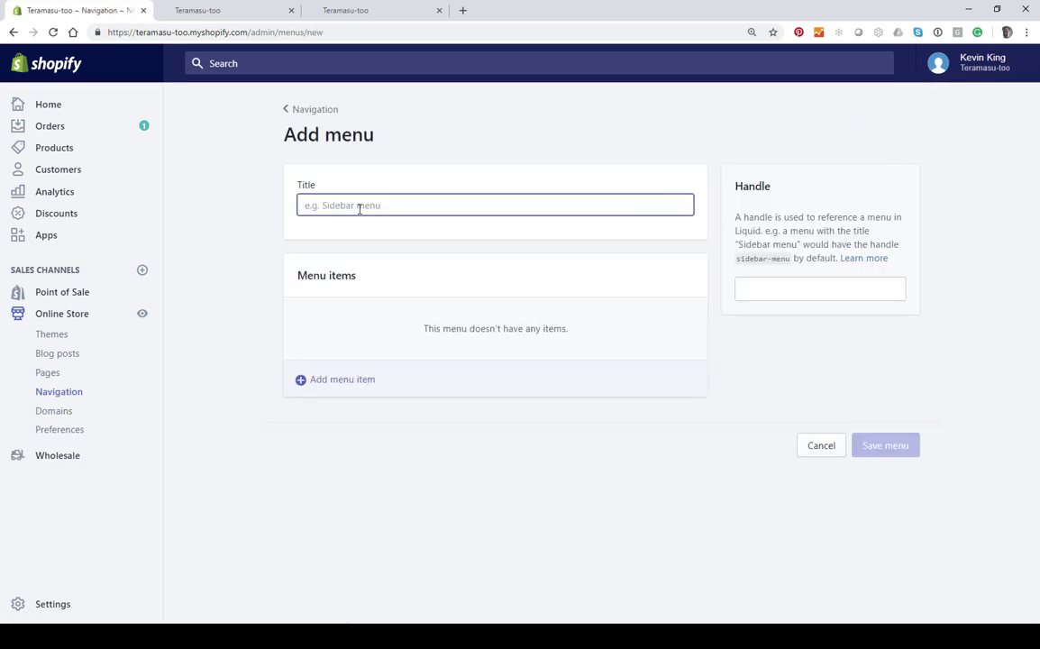
text(Main Menu 2)
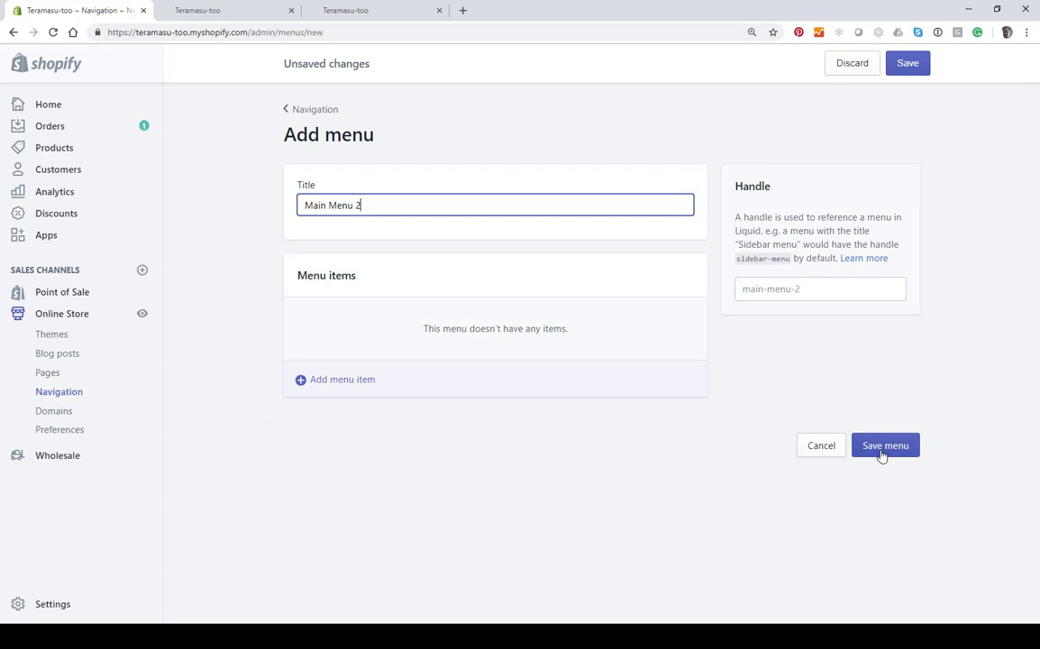
click(881, 451)
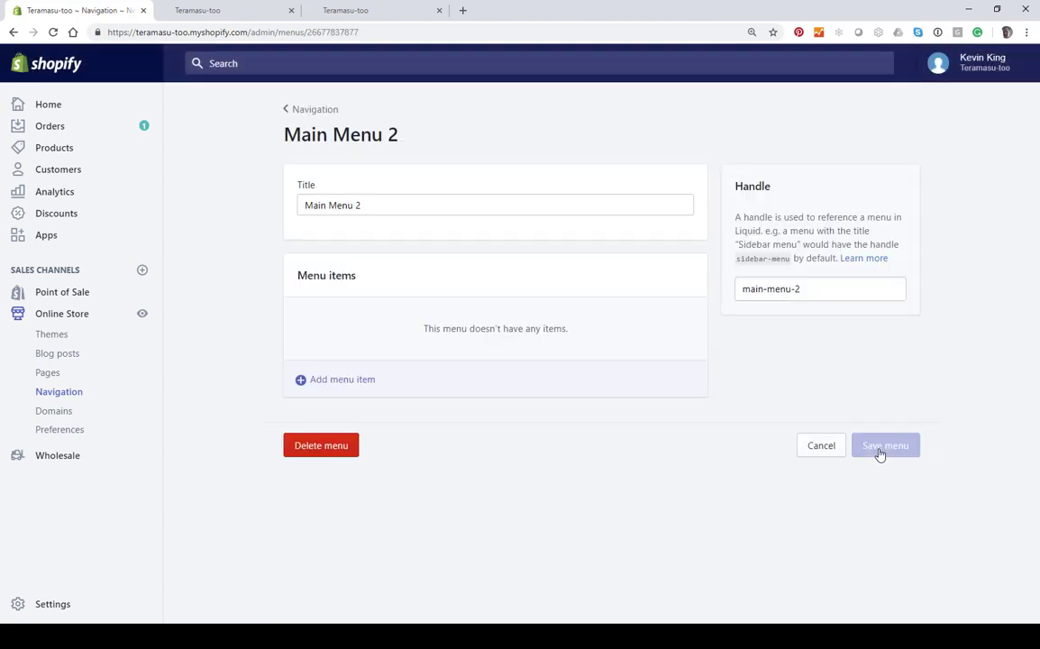
Step: Add a menu item named Home to Main Menu 2
click(300, 383)
click(381, 335)
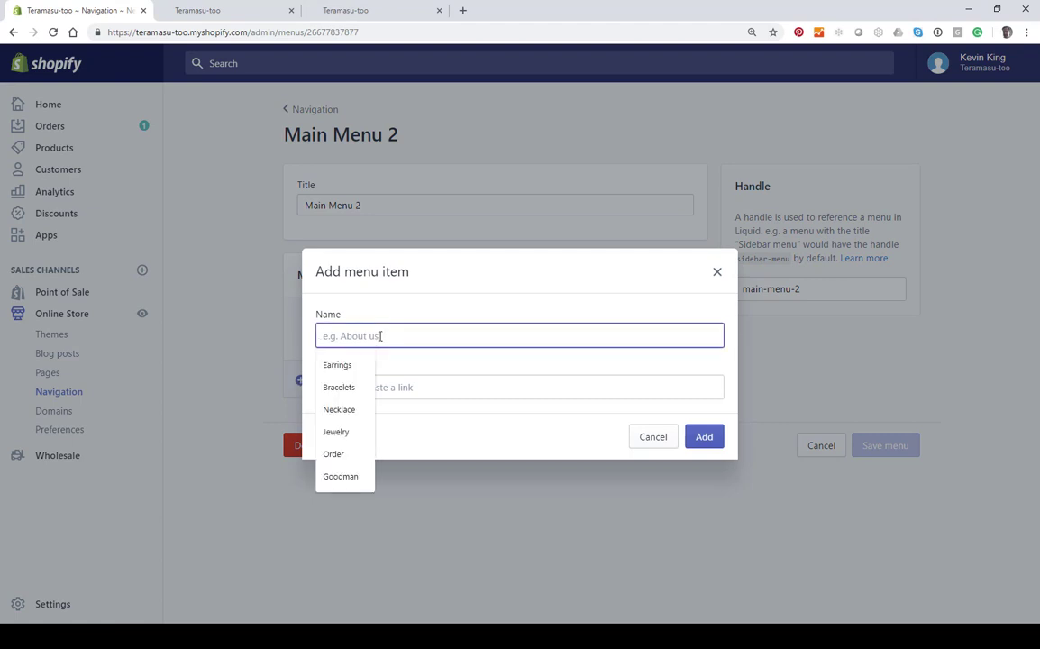
click(364, 254)
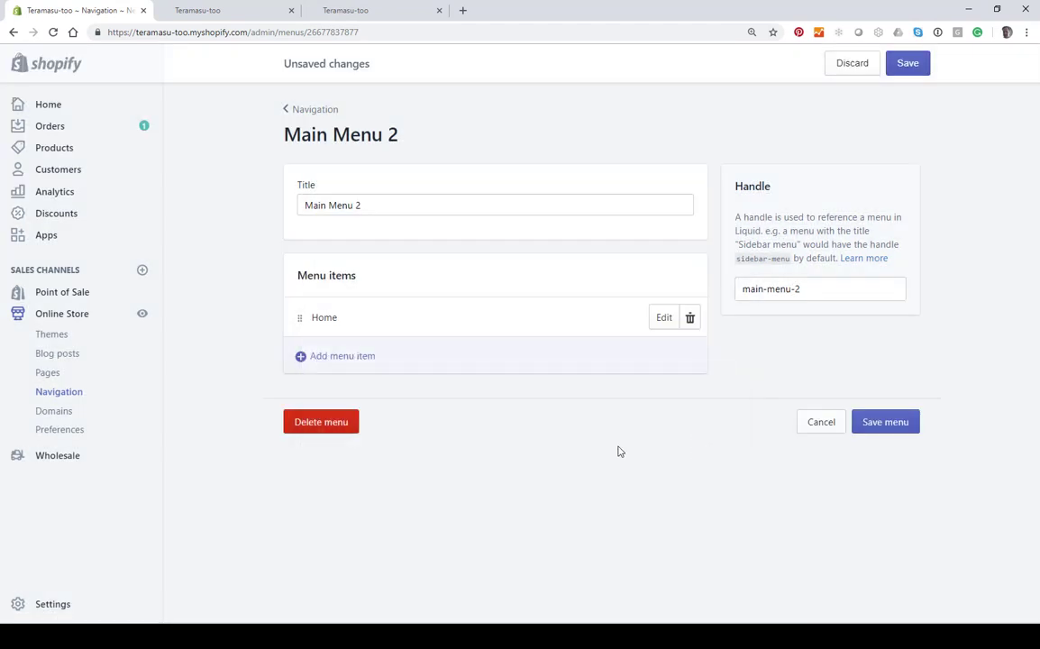
Step: Add a menu item named Jewelry that links to the Jewelry collection
click(303, 355)
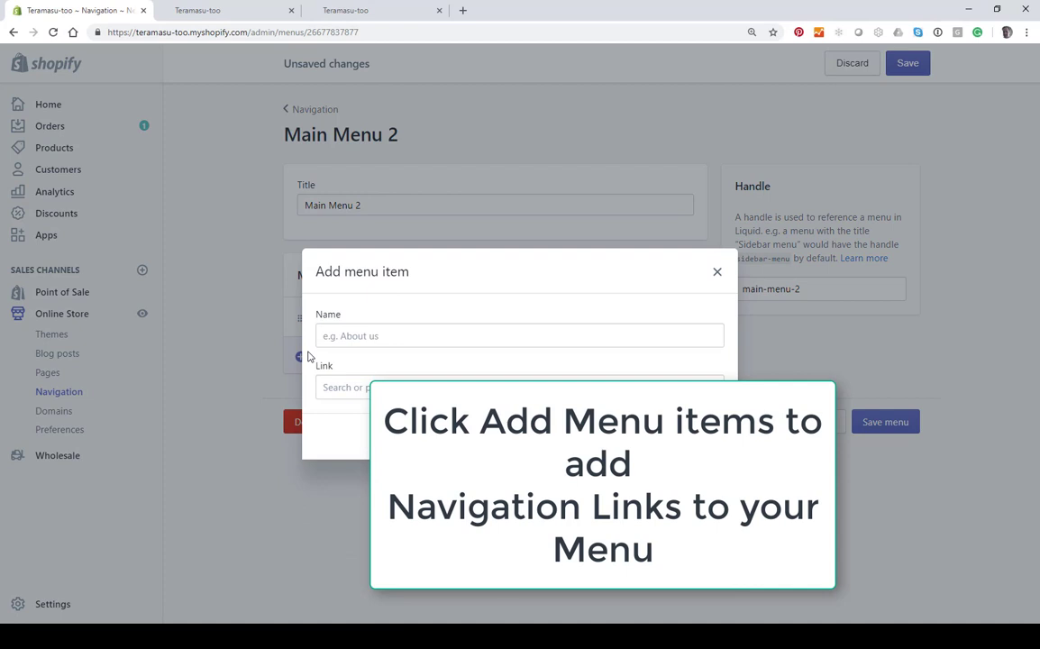
click(347, 337)
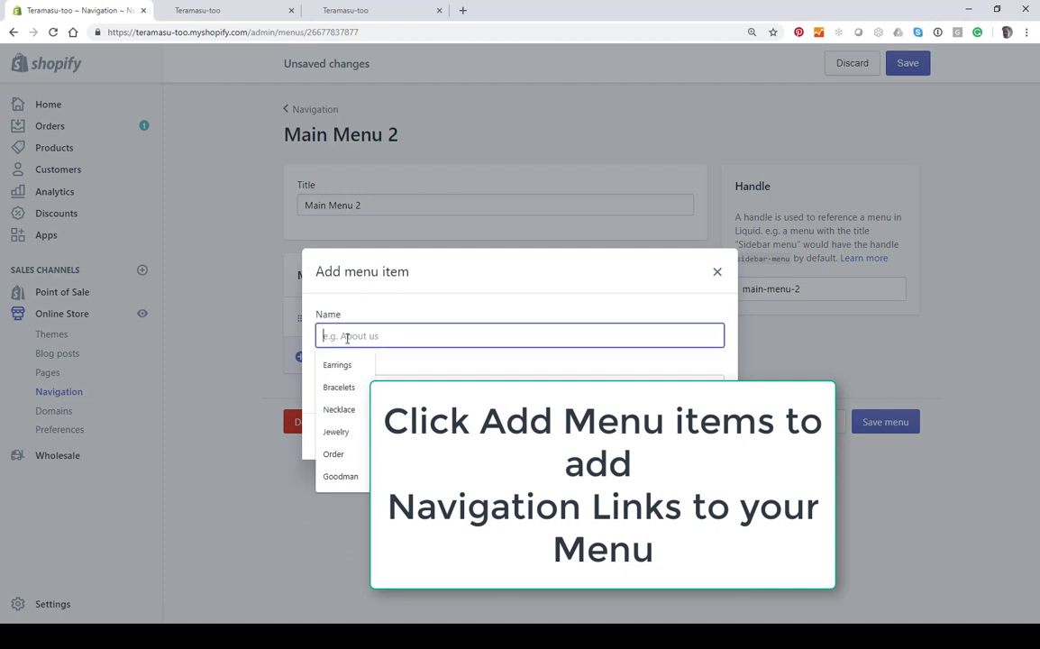
click(335, 432)
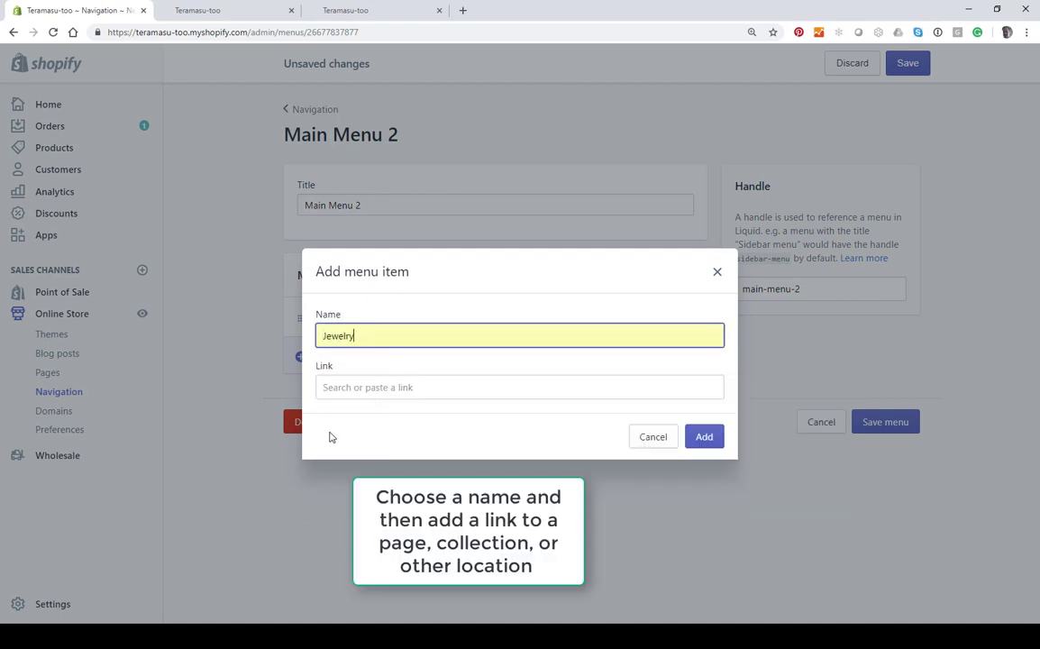
click(339, 387)
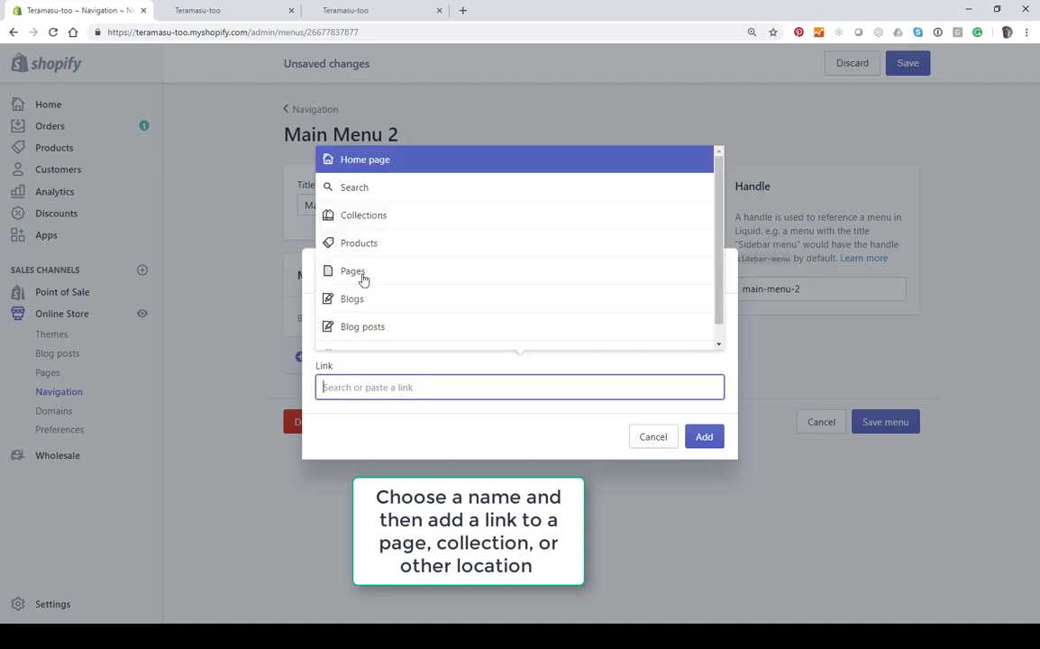
click(363, 222)
click(361, 329)
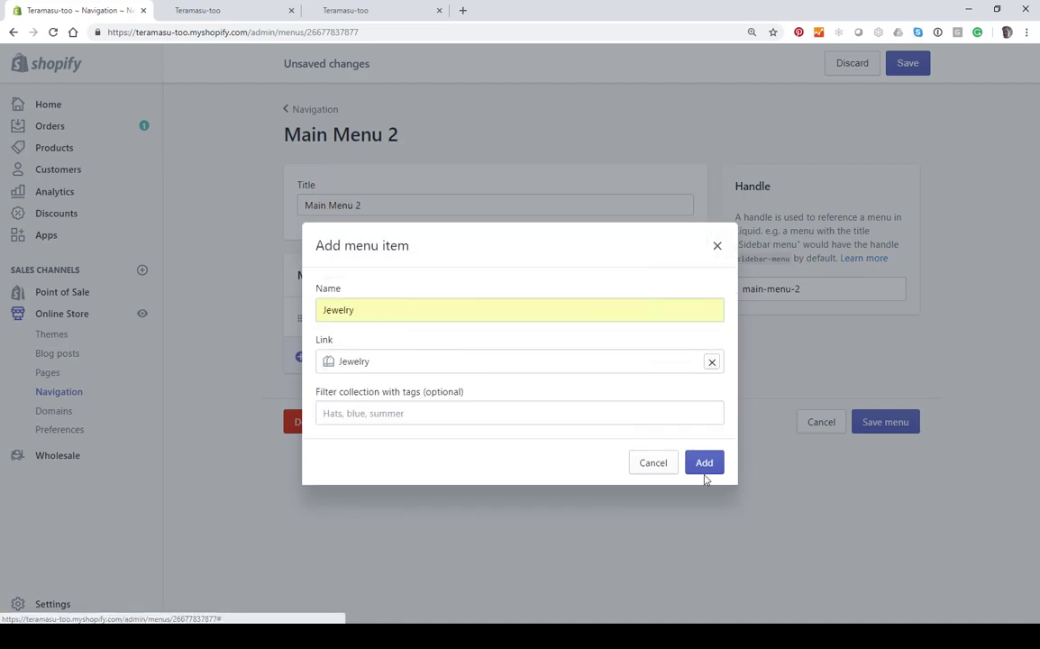
click(704, 462)
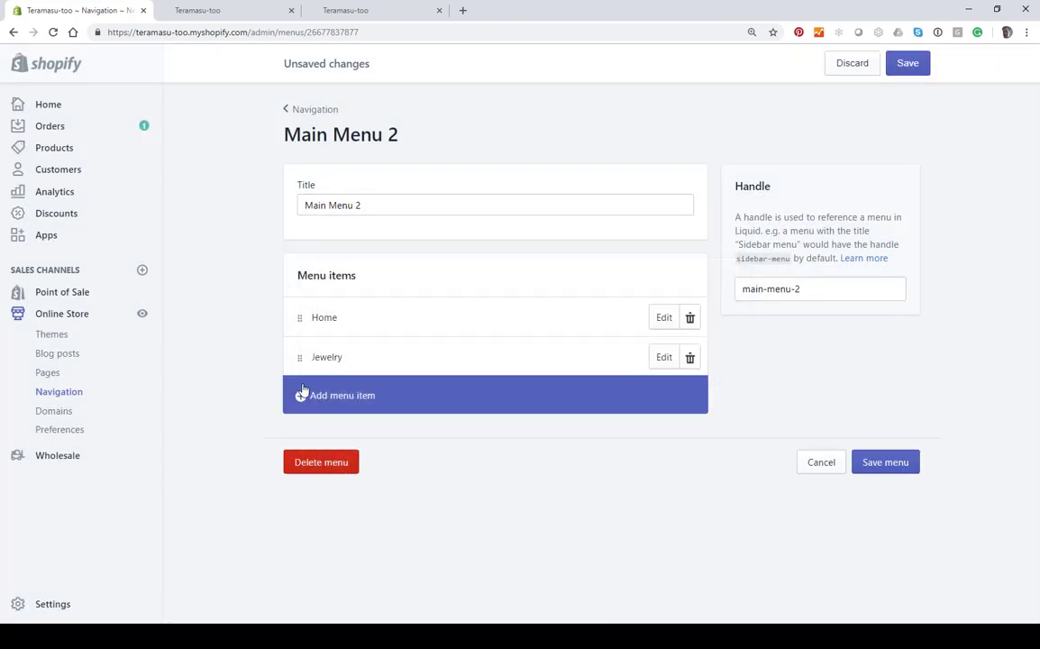
Step: Add a menu item named Blog that links to the News blog
click(298, 406)
click(341, 338)
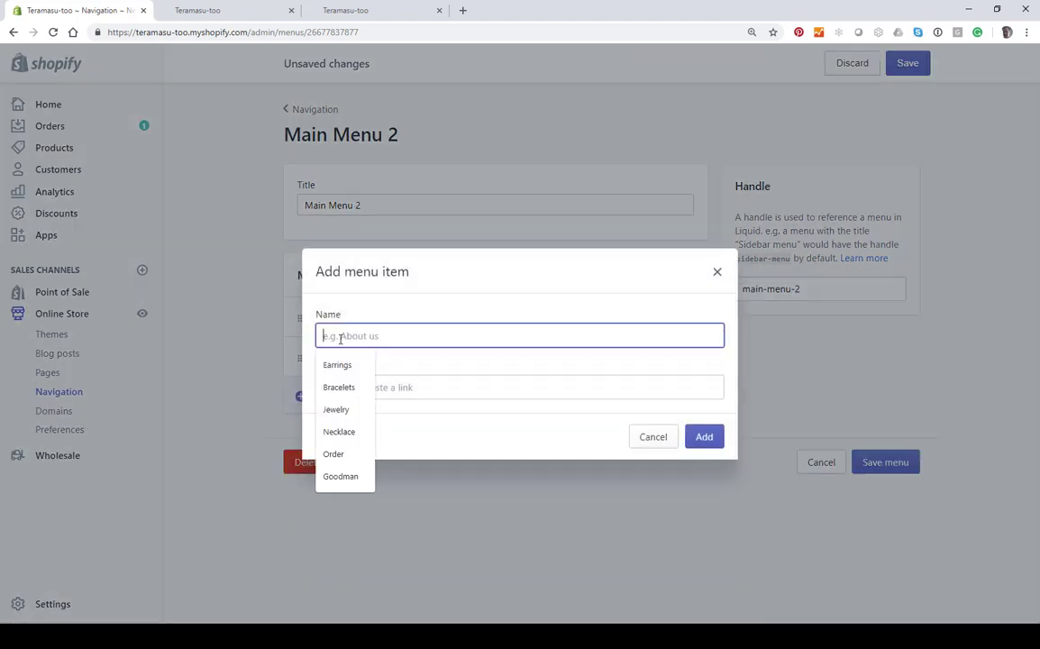
text(Blog)
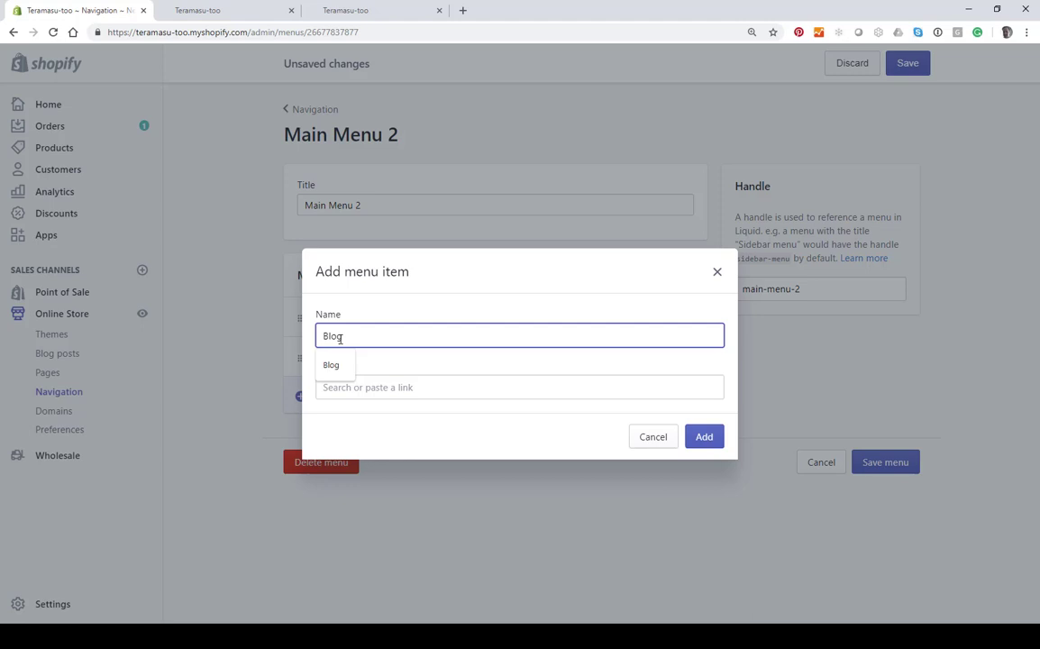
click(330, 365)
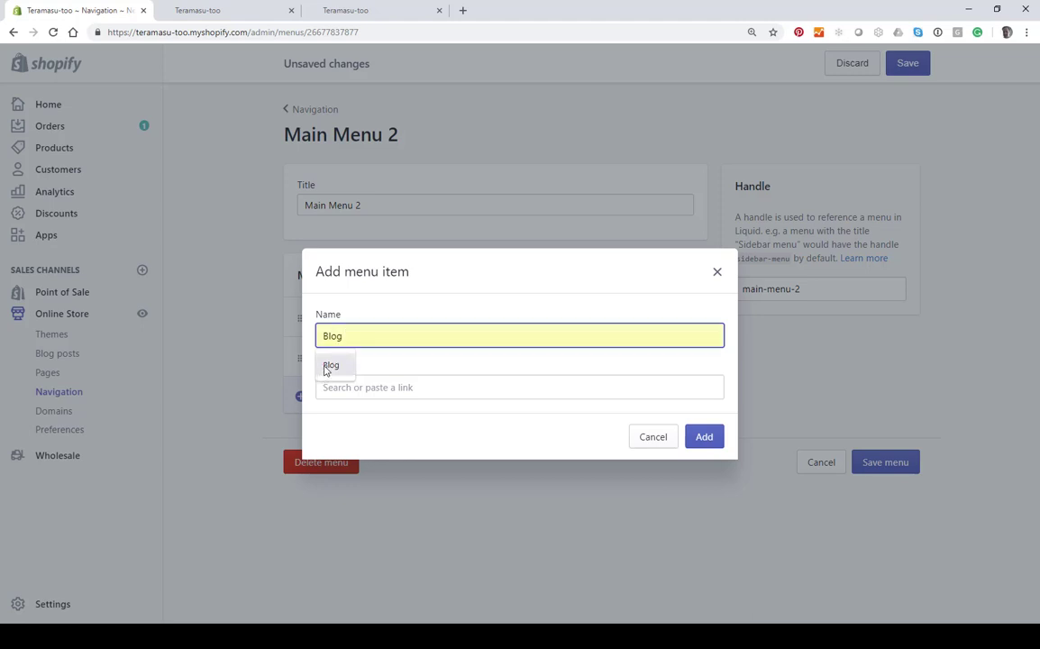
click(364, 388)
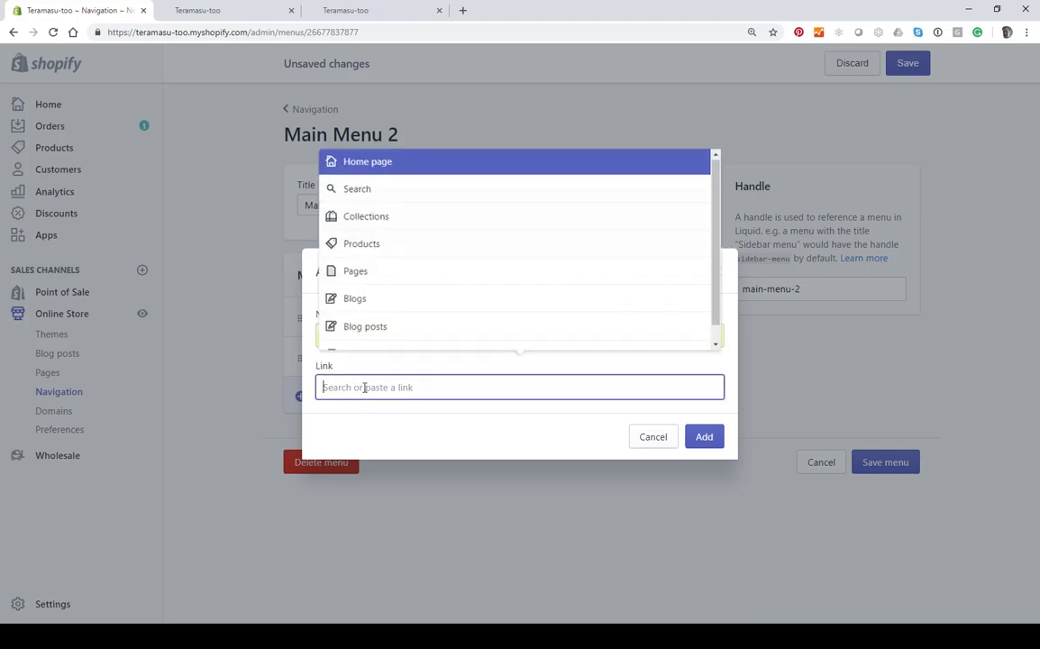
click(364, 303)
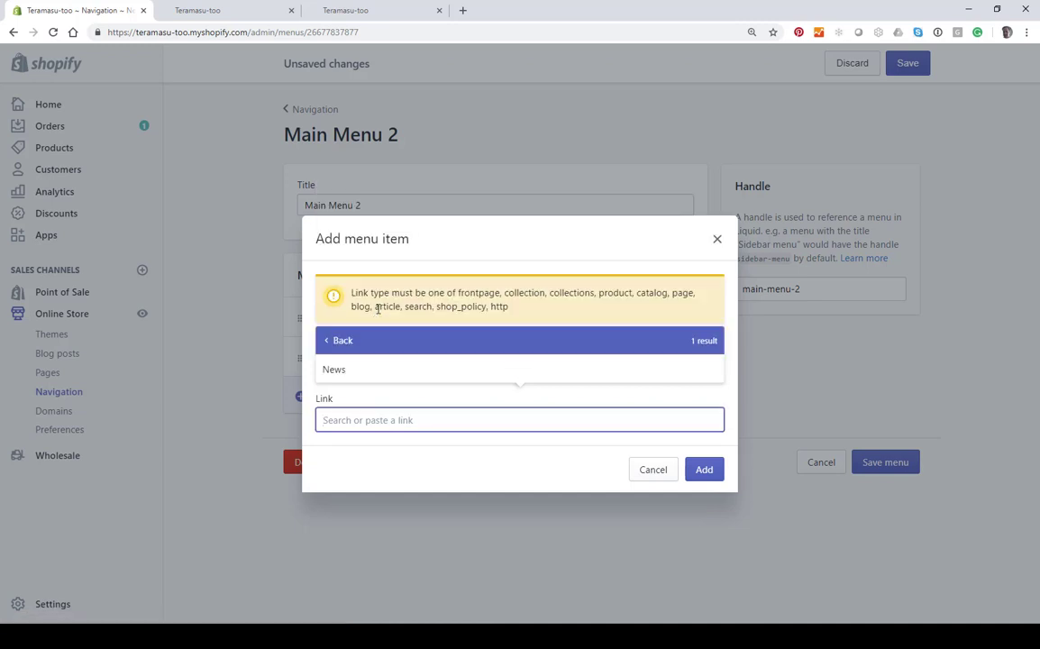
click(335, 369)
click(704, 470)
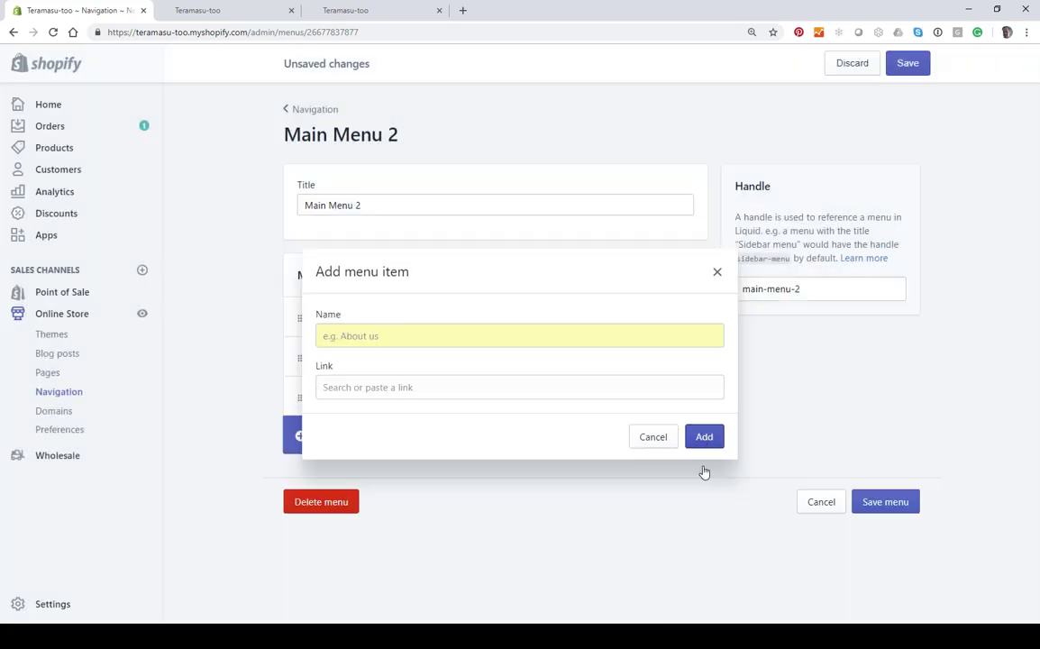
Step: Add a menu item named About Us linked to the page The Timeless Love Story Behind Teramasu, and save the menu
click(294, 437)
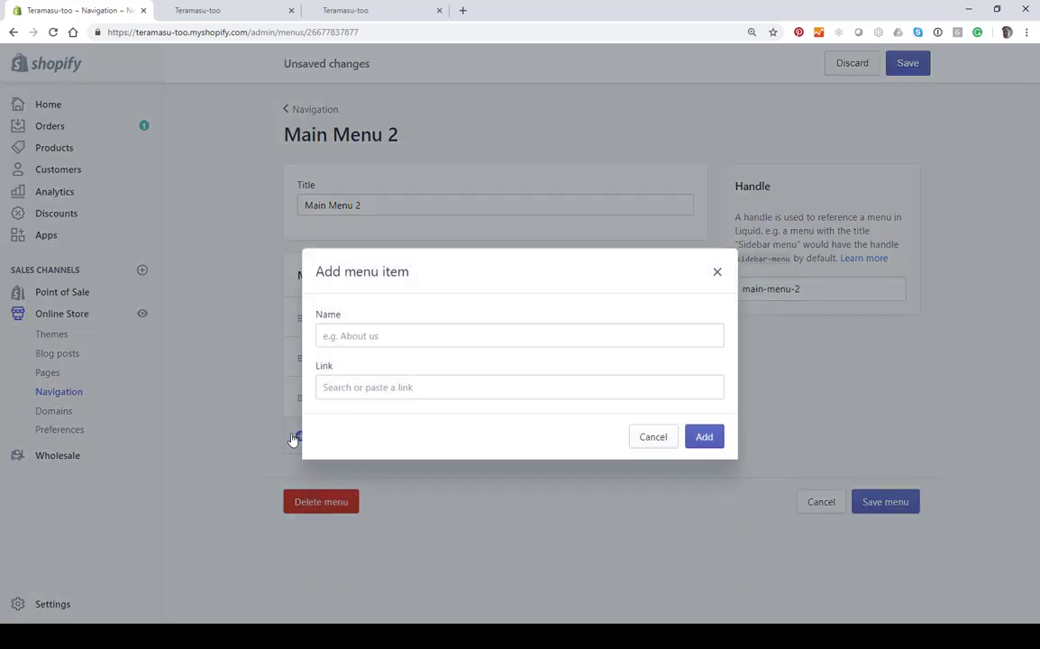
click(345, 337)
text(About U)
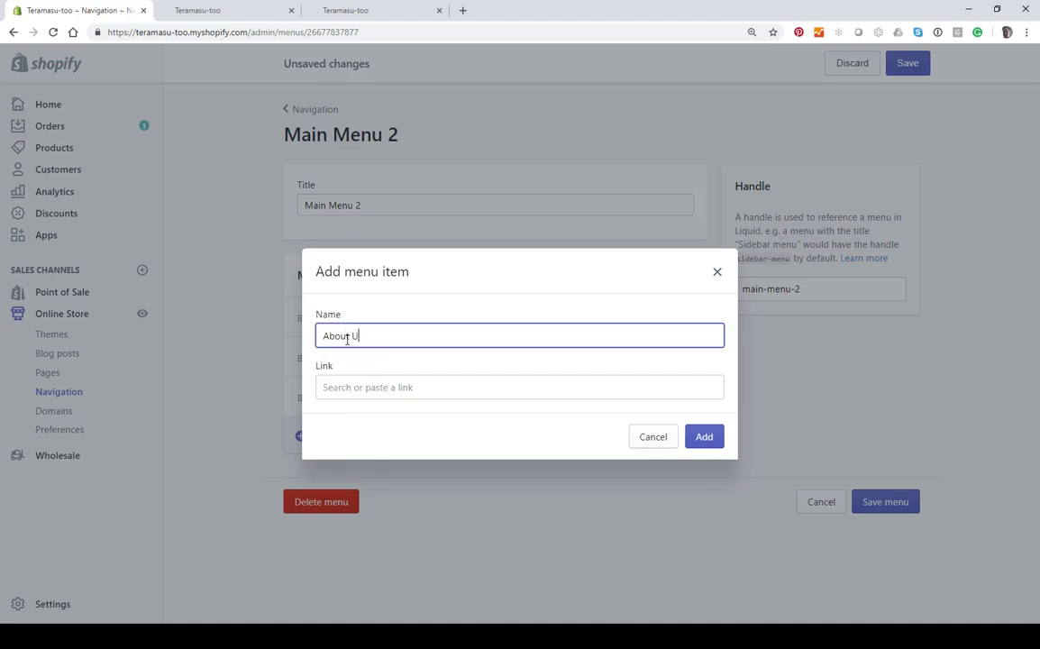
text(s)
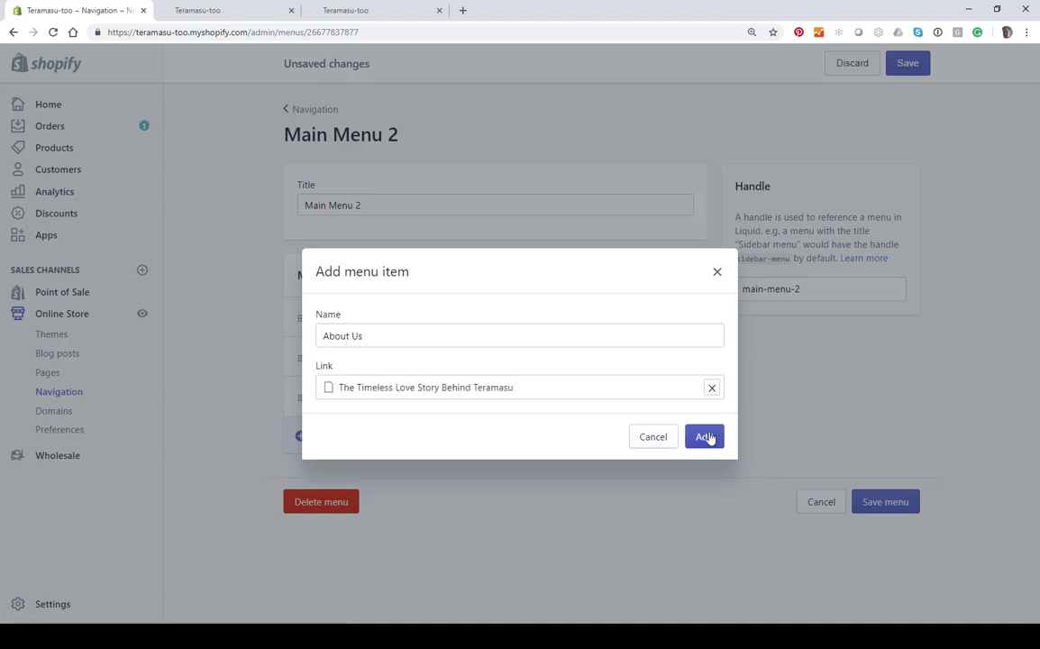
click(705, 436)
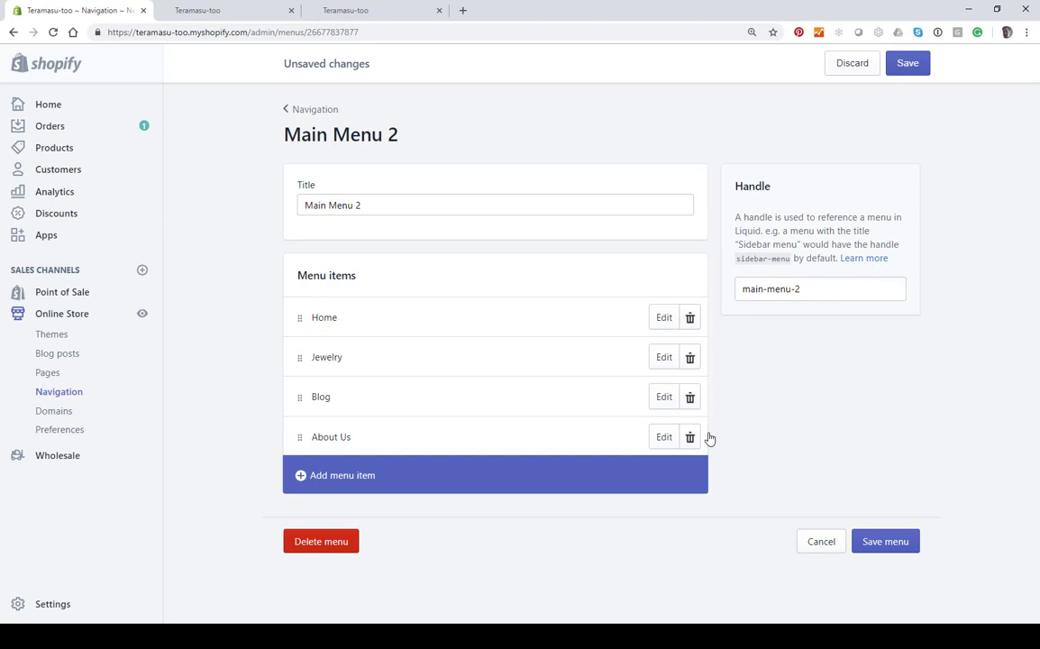
click(907, 63)
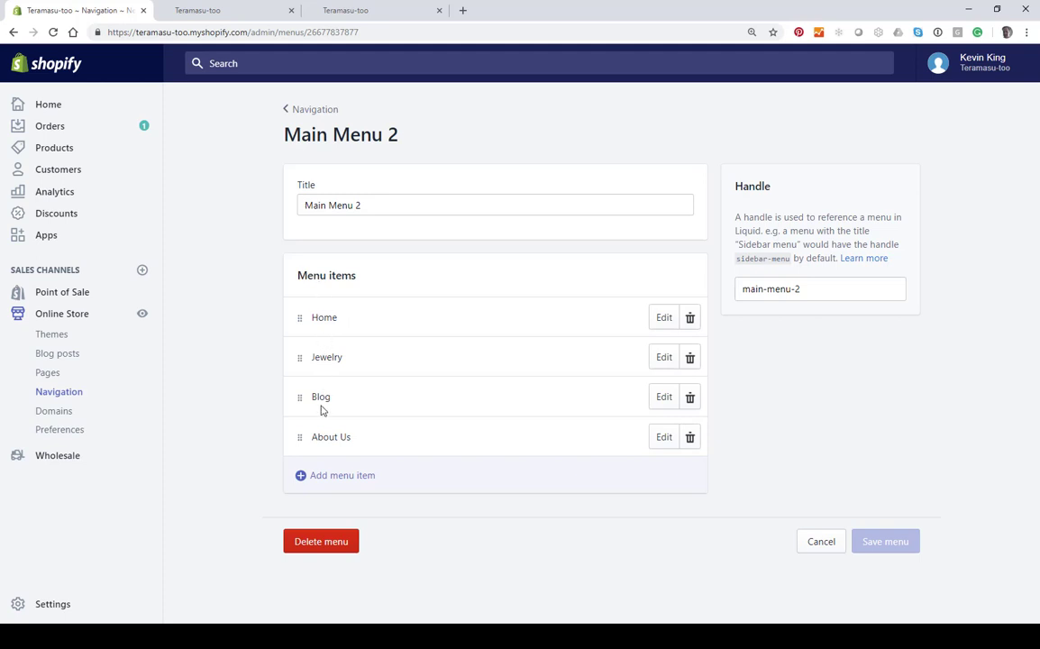
Step: Assign Main Menu 2 as the header navigation menu of the Brooklyn theme, save it, and test the Jewelry link in the preview
click(56, 337)
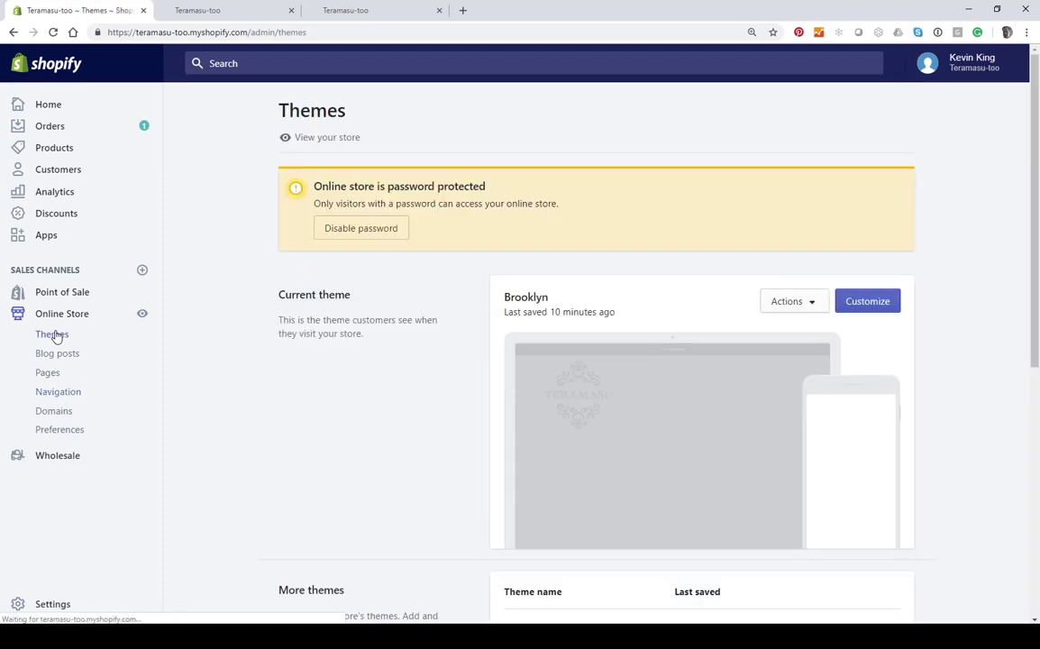
click(870, 306)
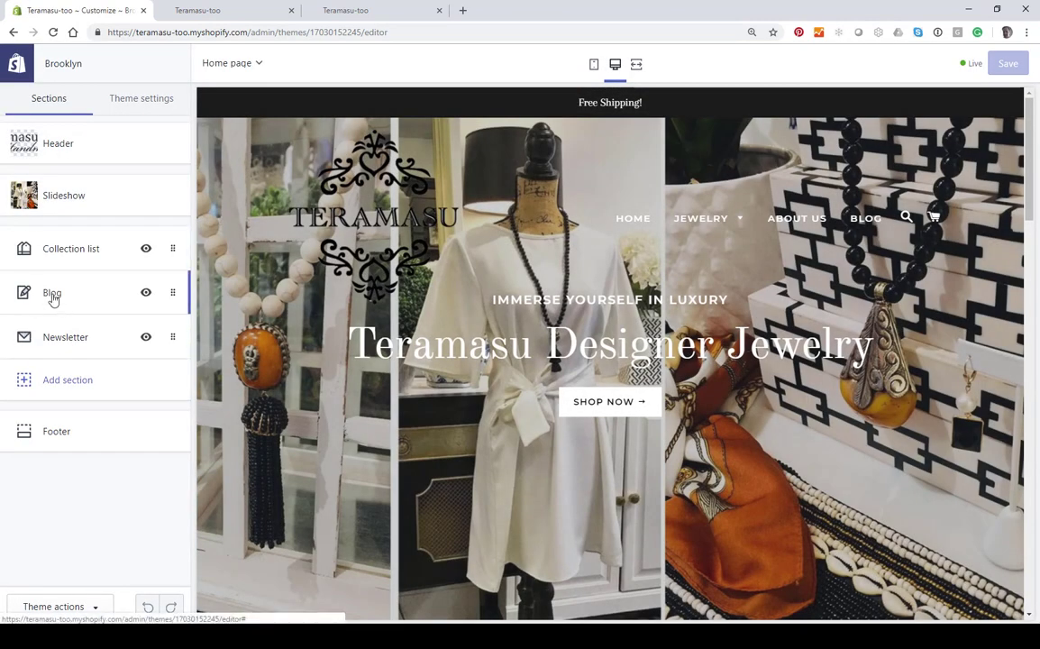
click(55, 149)
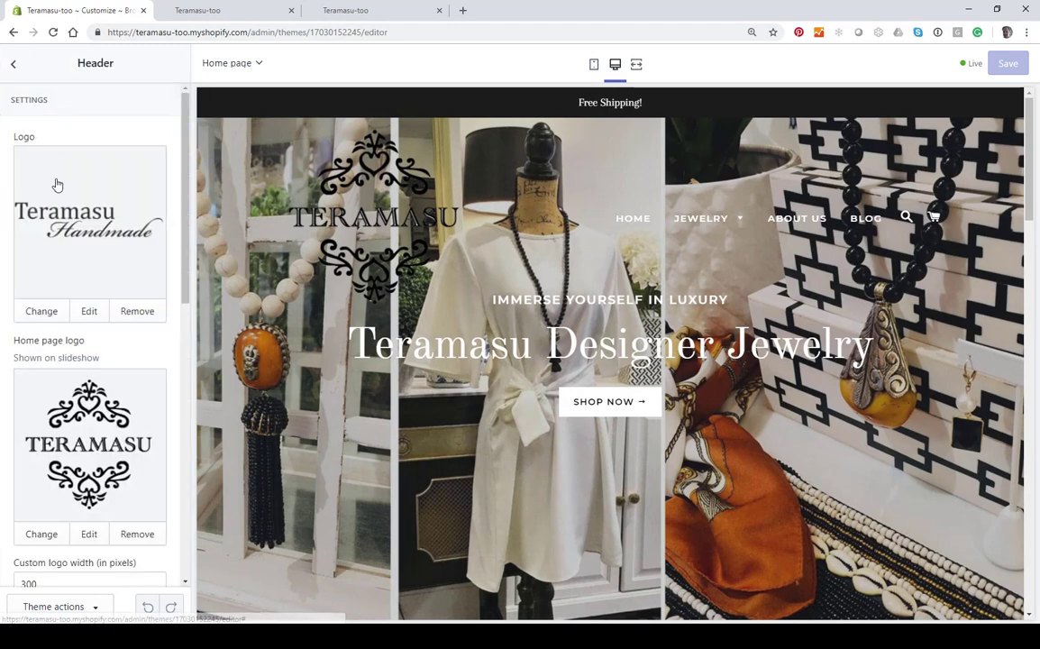
scroll(39, 361, down, 5)
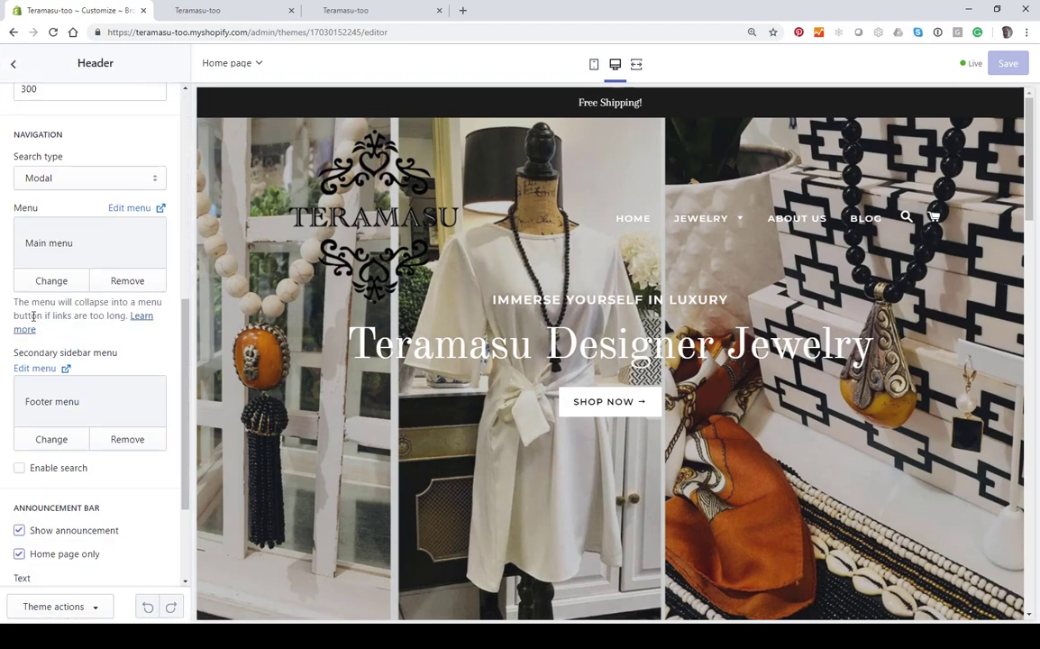
click(54, 282)
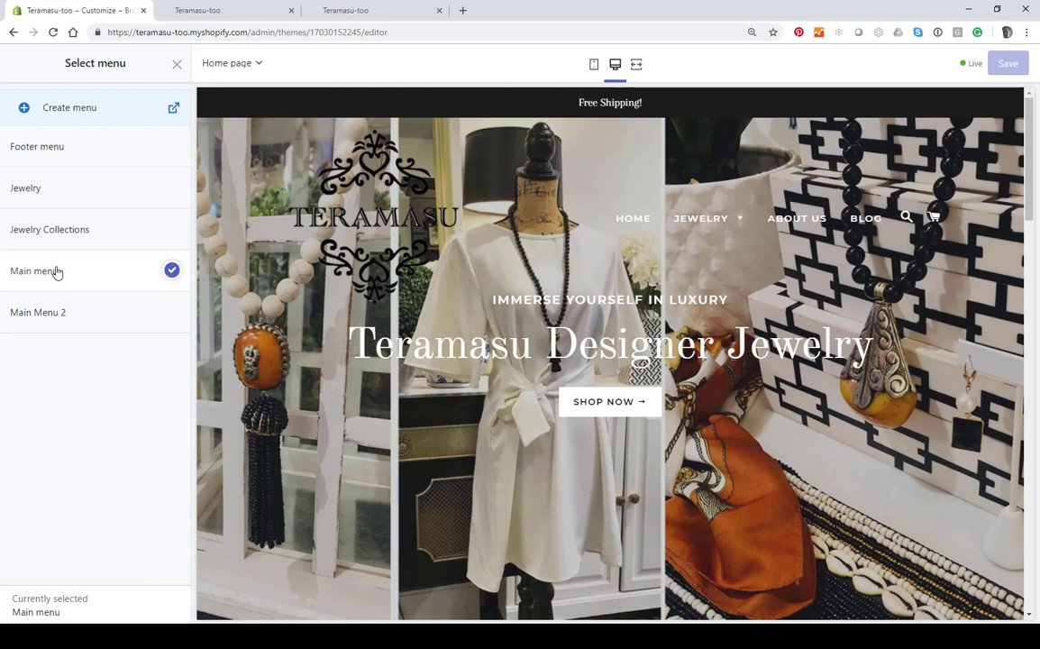
click(54, 272)
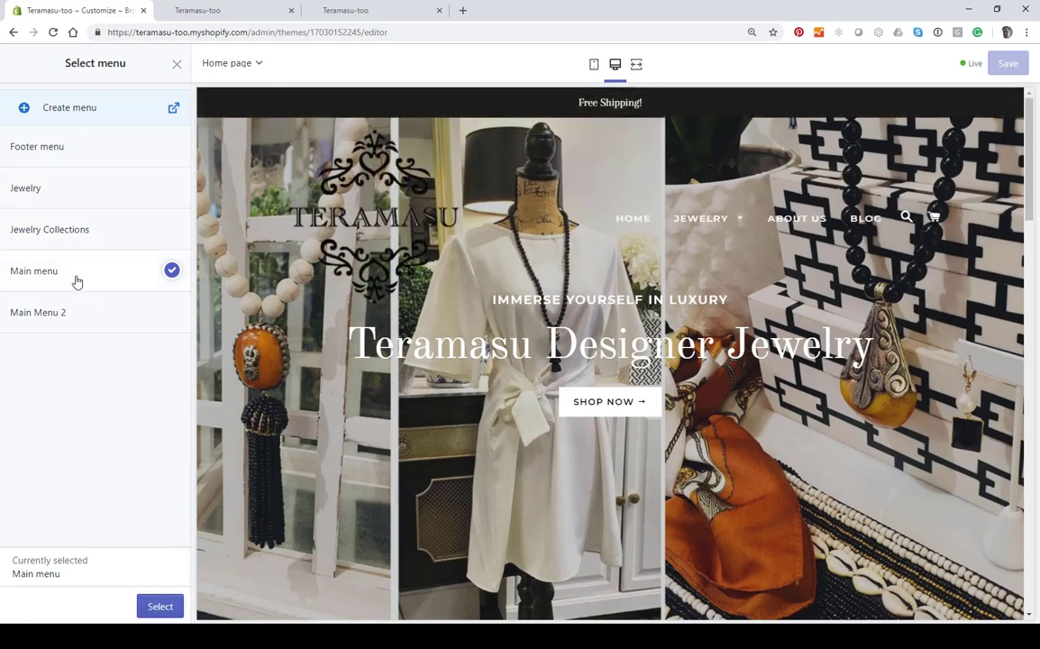
click(41, 312)
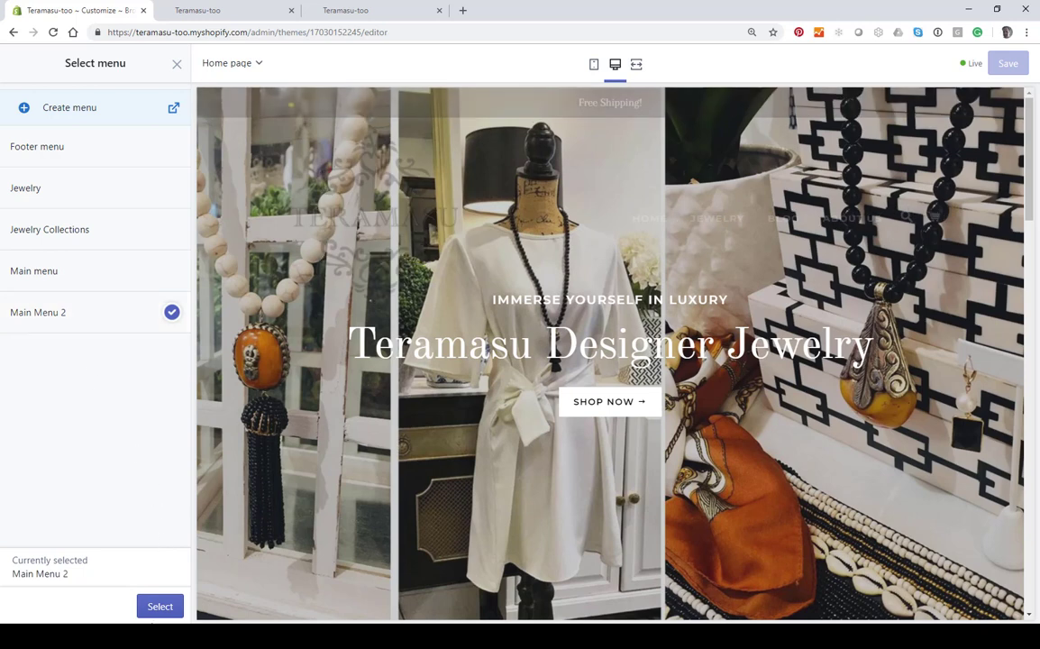
click(160, 606)
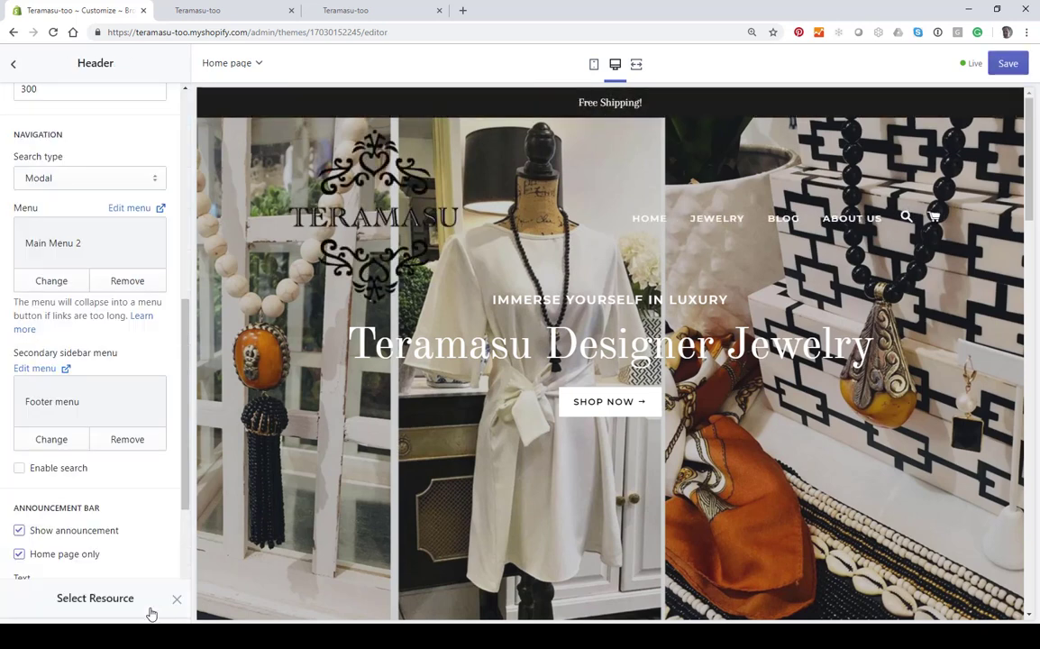
click(1007, 63)
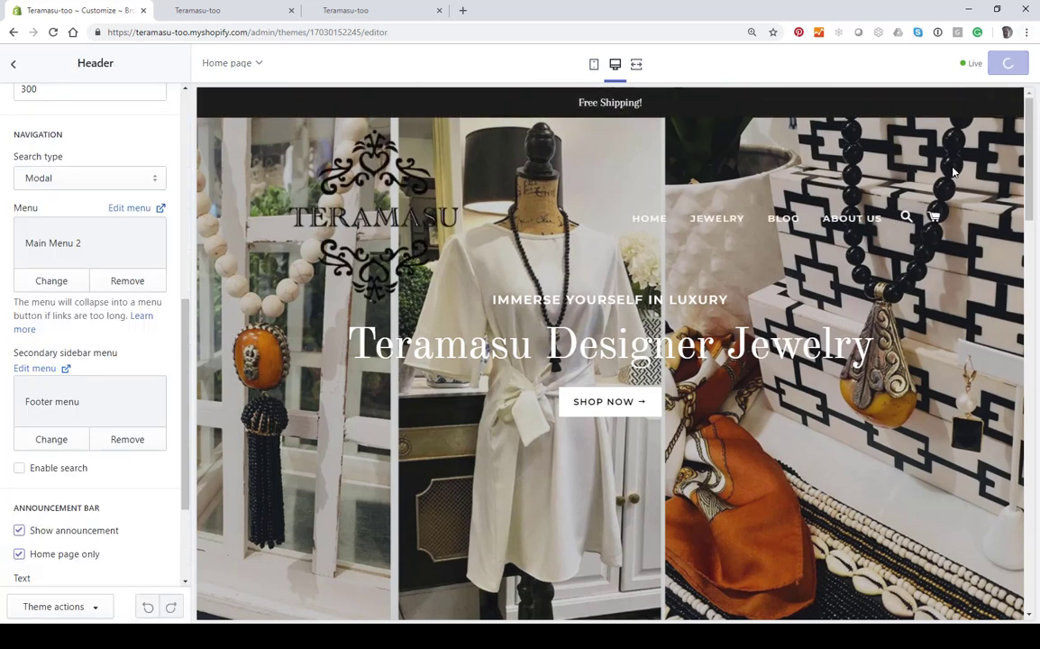
click(712, 220)
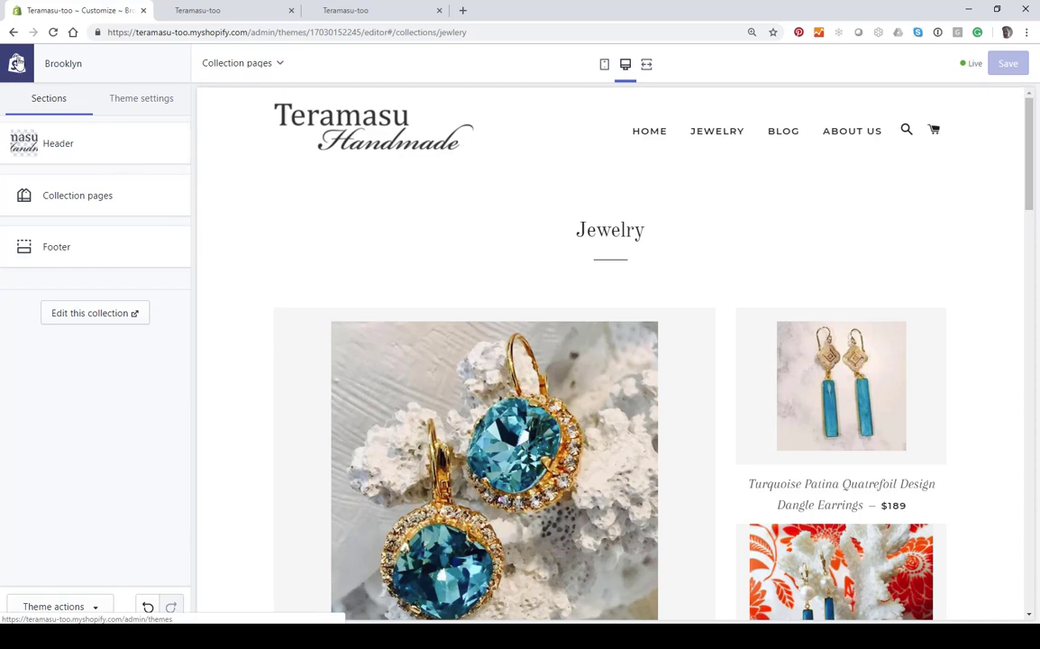
Step: Return to Main Menu 2 in the store's navigation and add an item named Earrings linked to the Designer Earrings collection
click(17, 66)
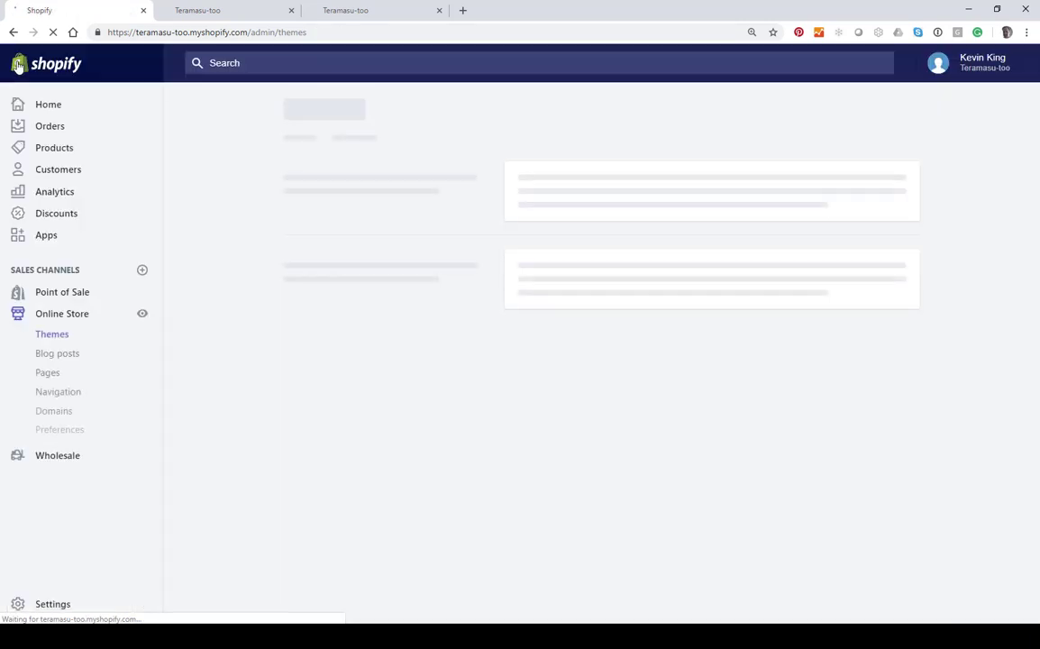
click(63, 395)
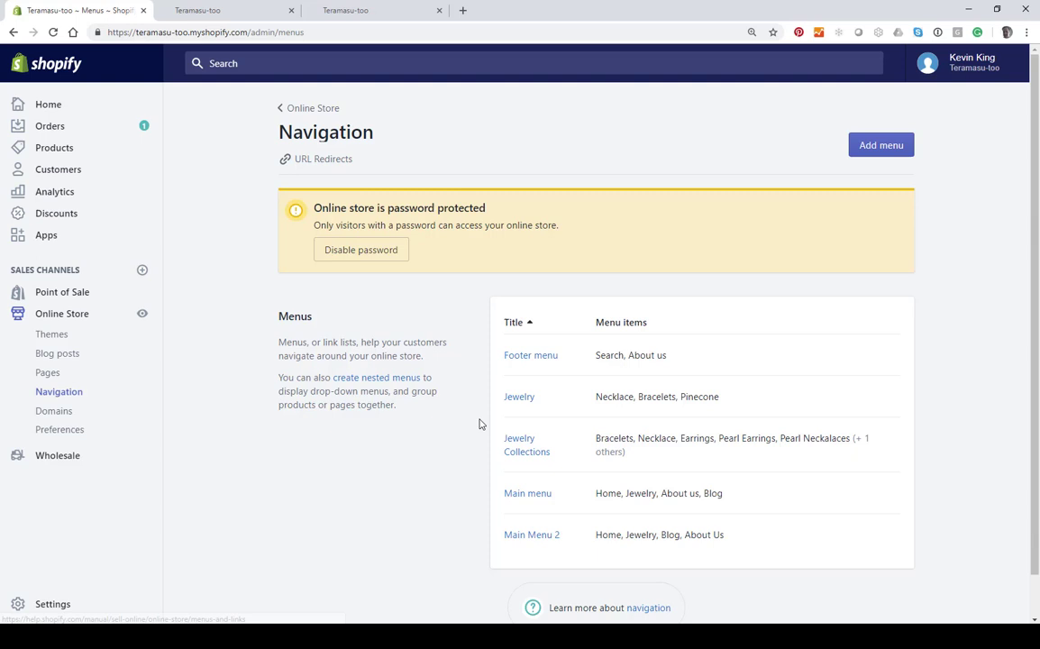
click(534, 535)
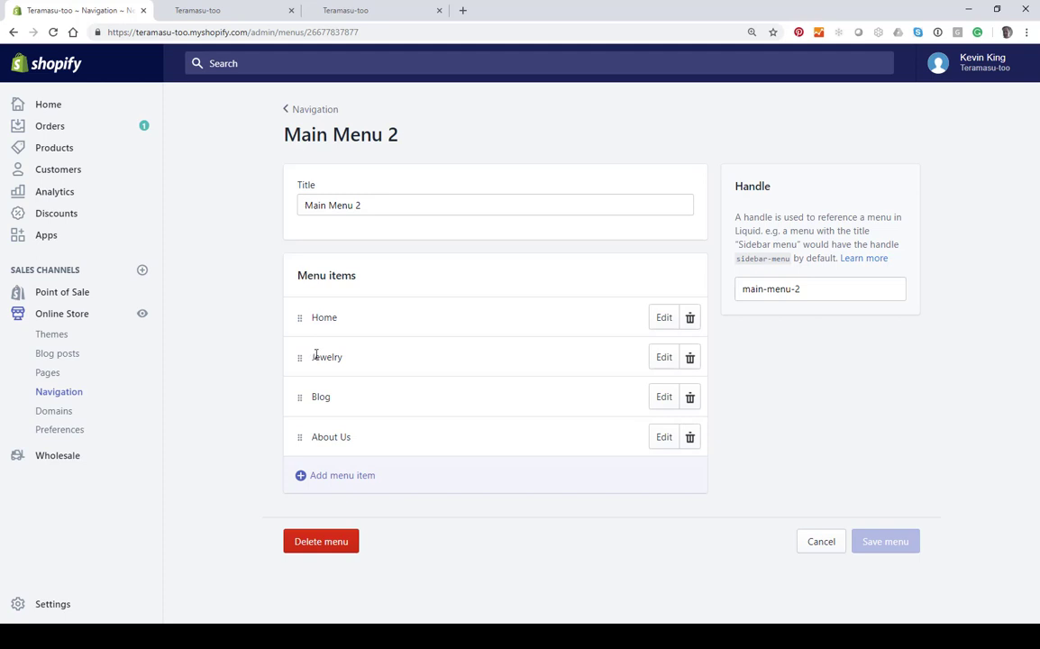
click(310, 478)
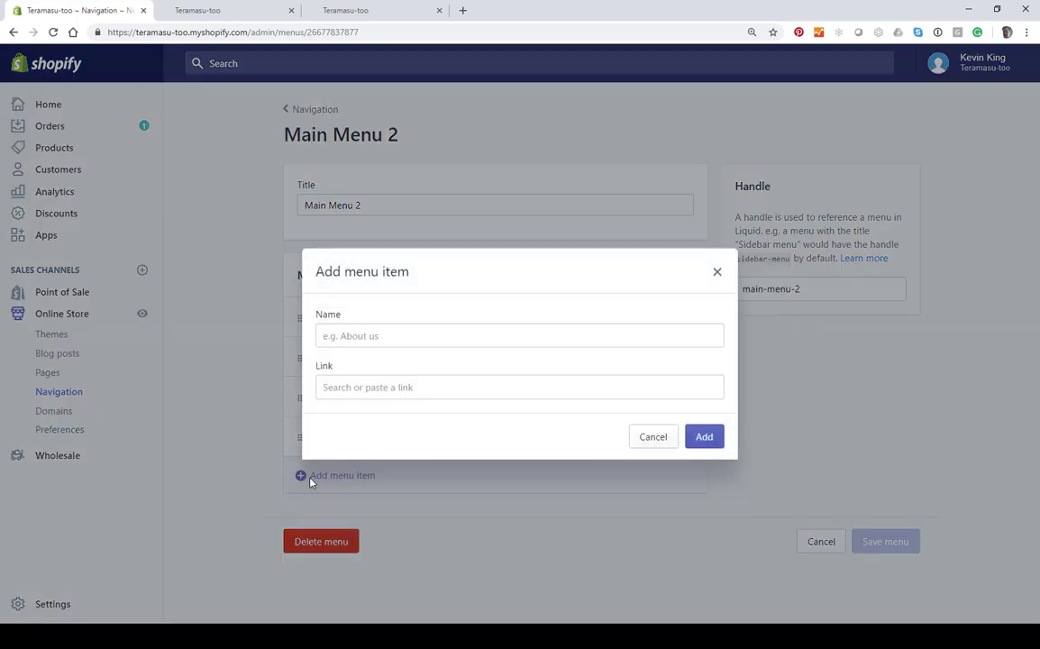
click(368, 341)
click(343, 364)
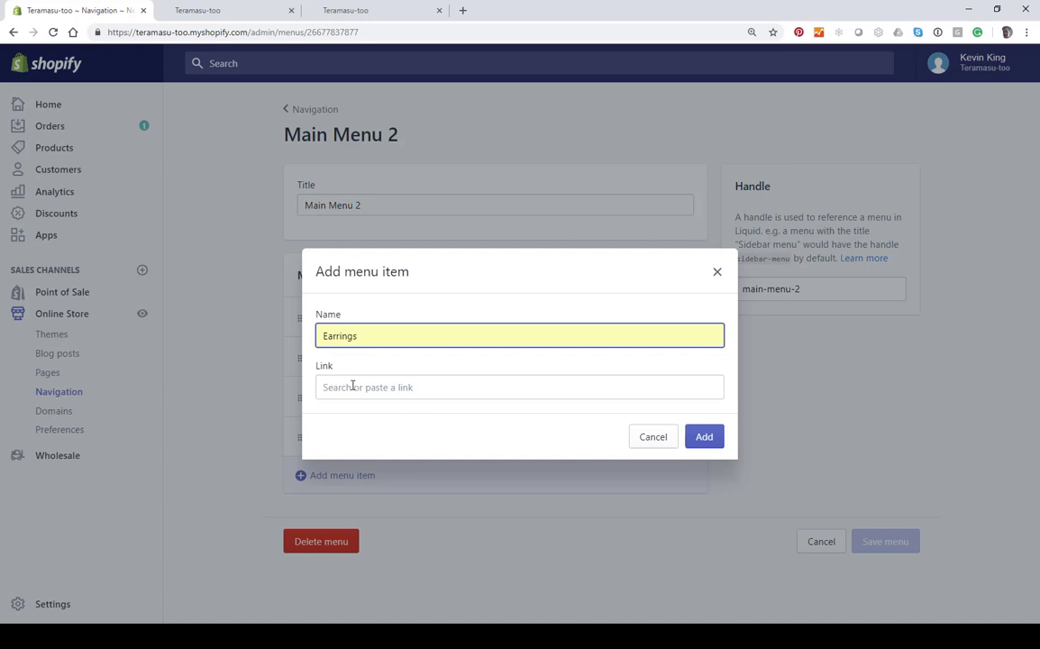
click(352, 386)
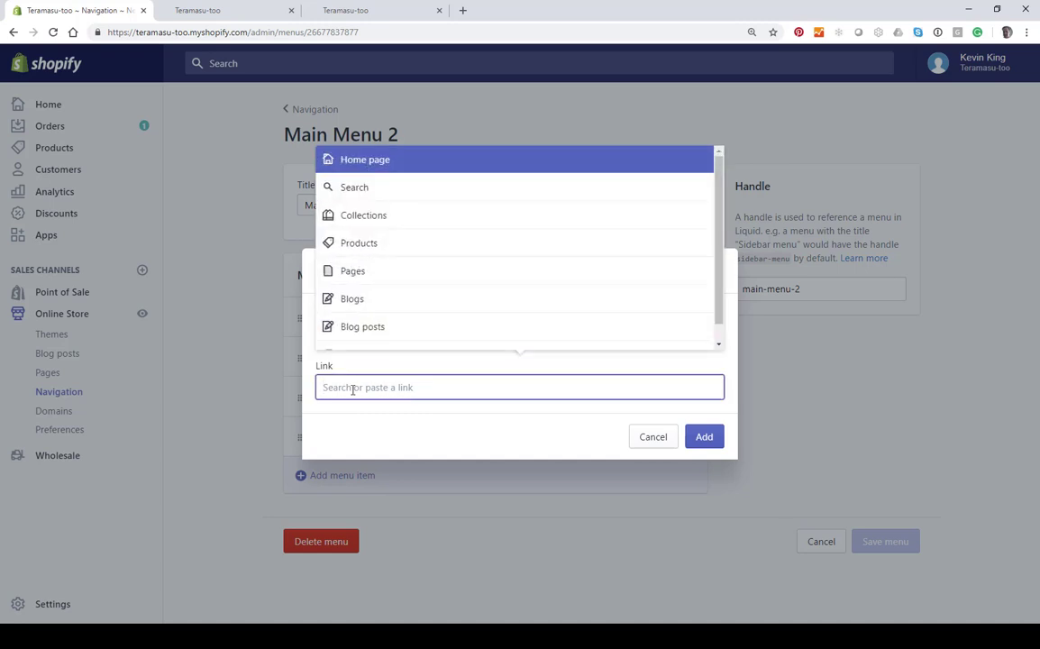
click(374, 222)
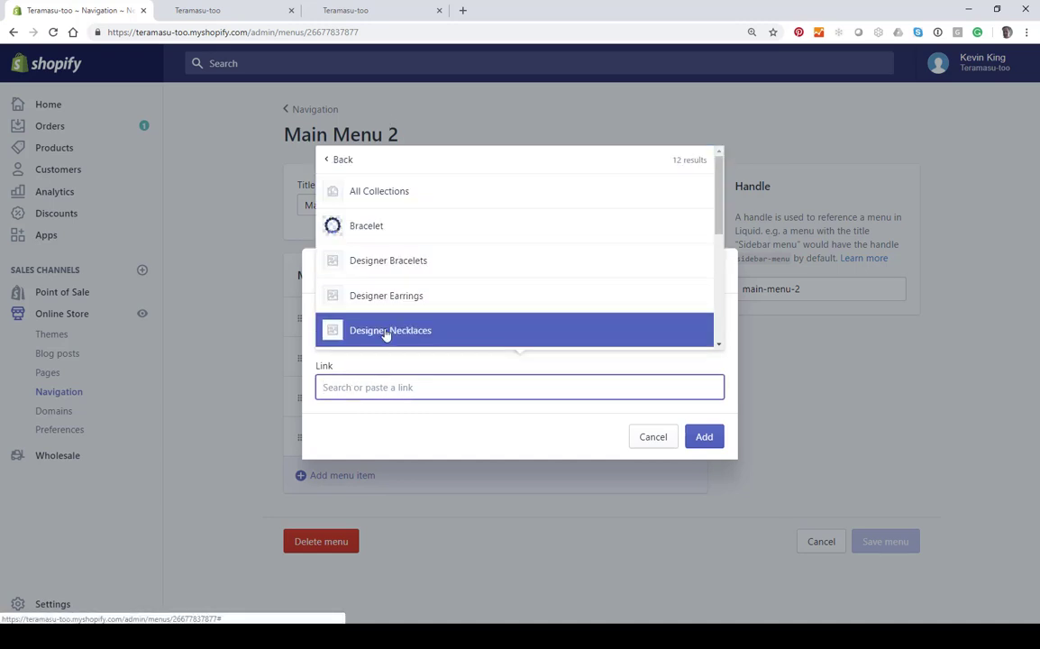
click(392, 300)
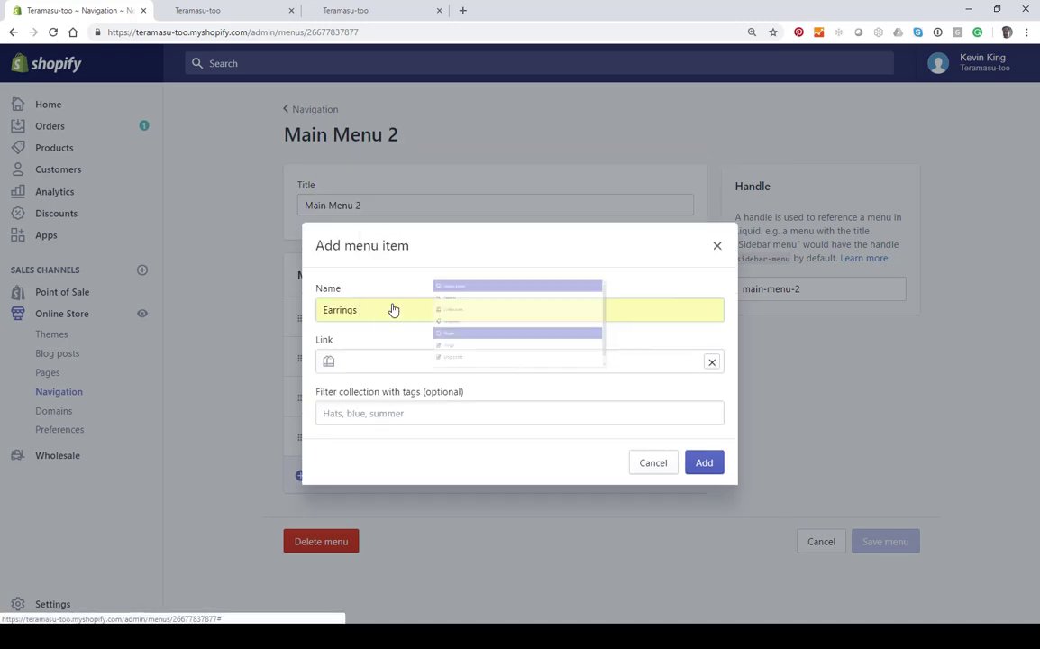
click(698, 464)
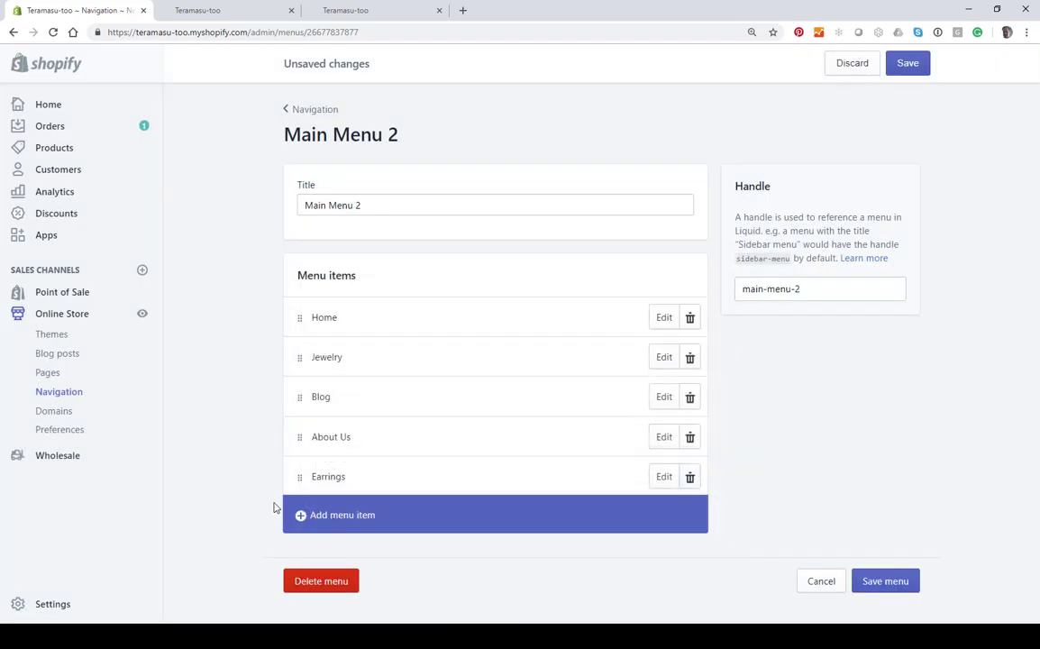
Step: Add a menu item named Necklaces linked to the Designer Necklaces collection, and save the menu
click(302, 517)
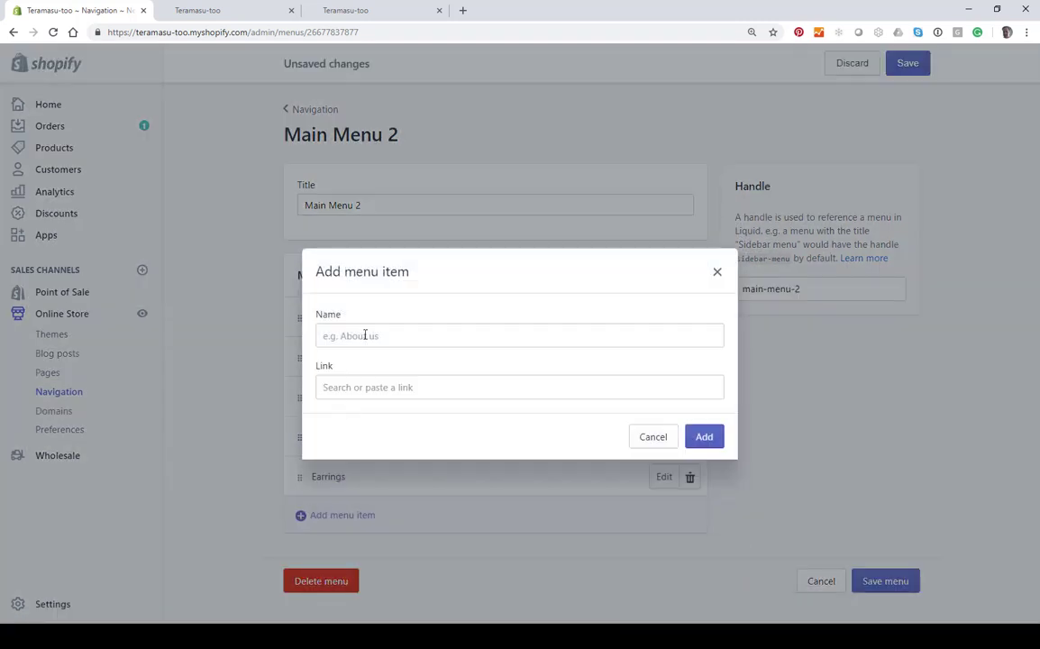
click(365, 335)
text(Necklaces)
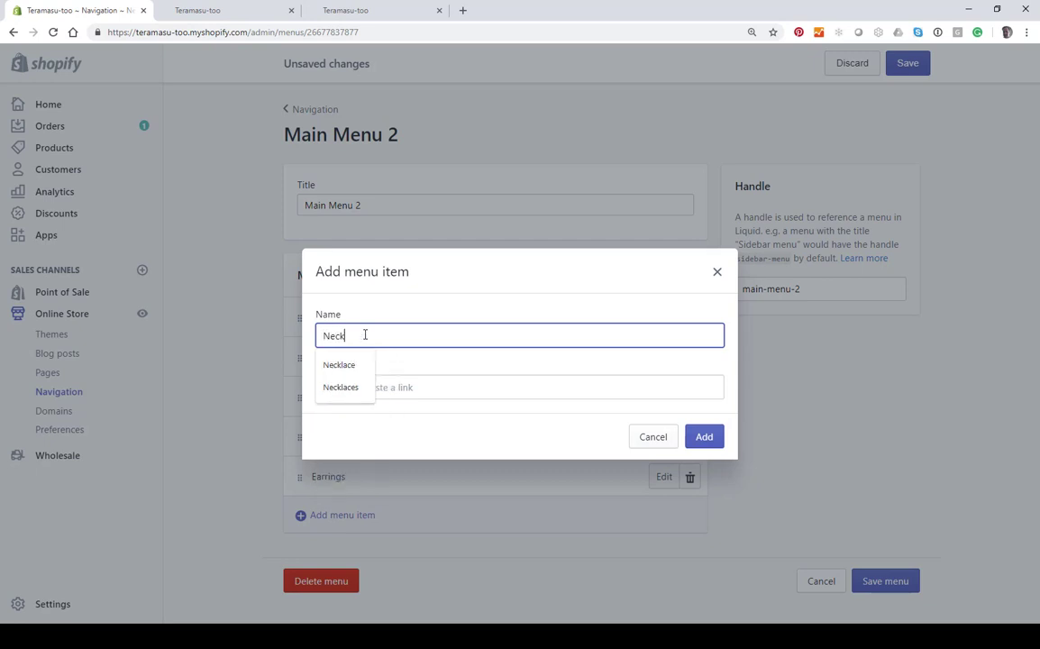
click(358, 388)
click(357, 388)
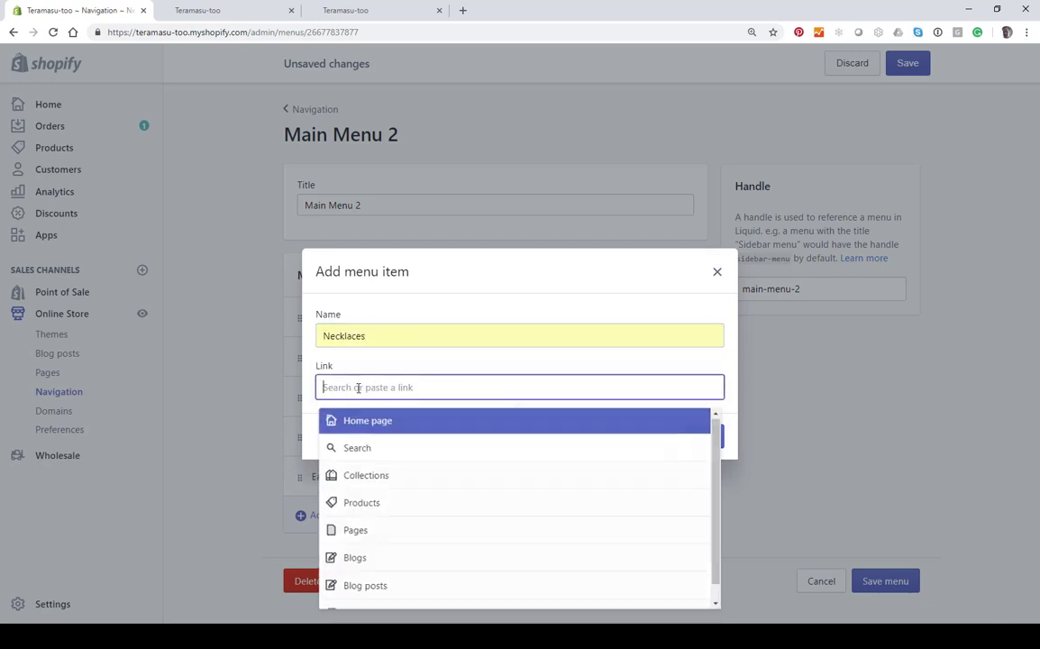
click(363, 477)
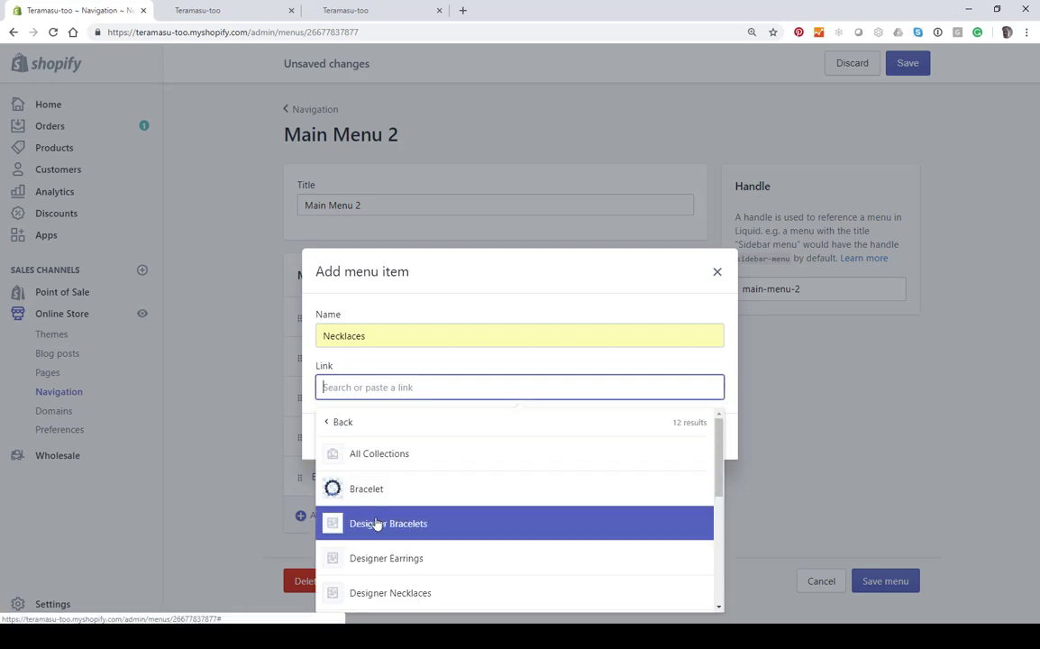
scroll(377, 527, down, 1)
click(382, 532)
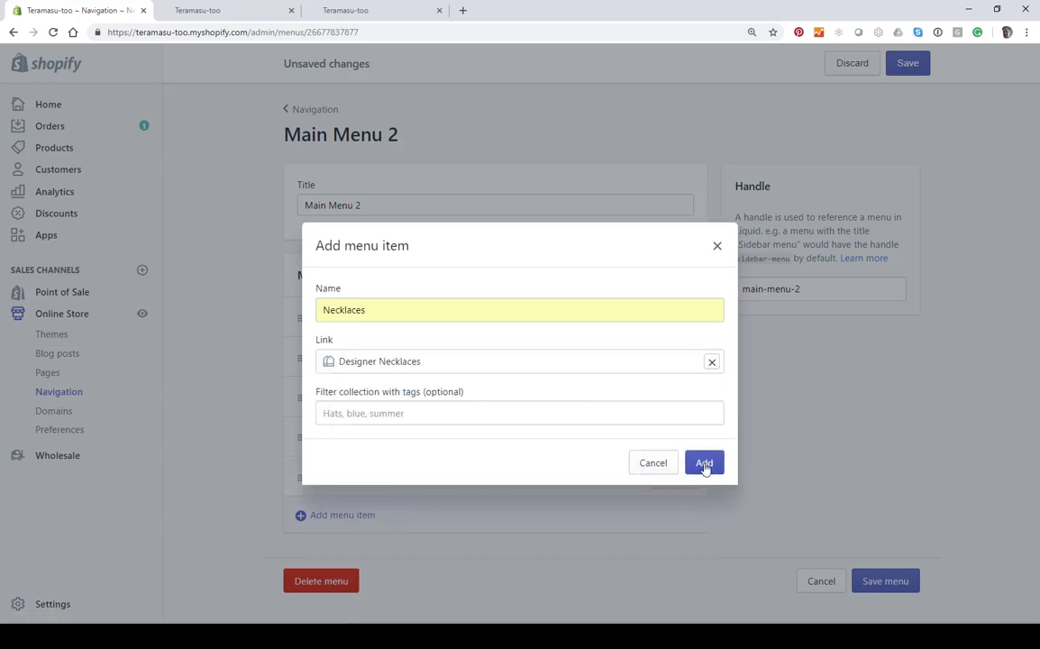
click(704, 465)
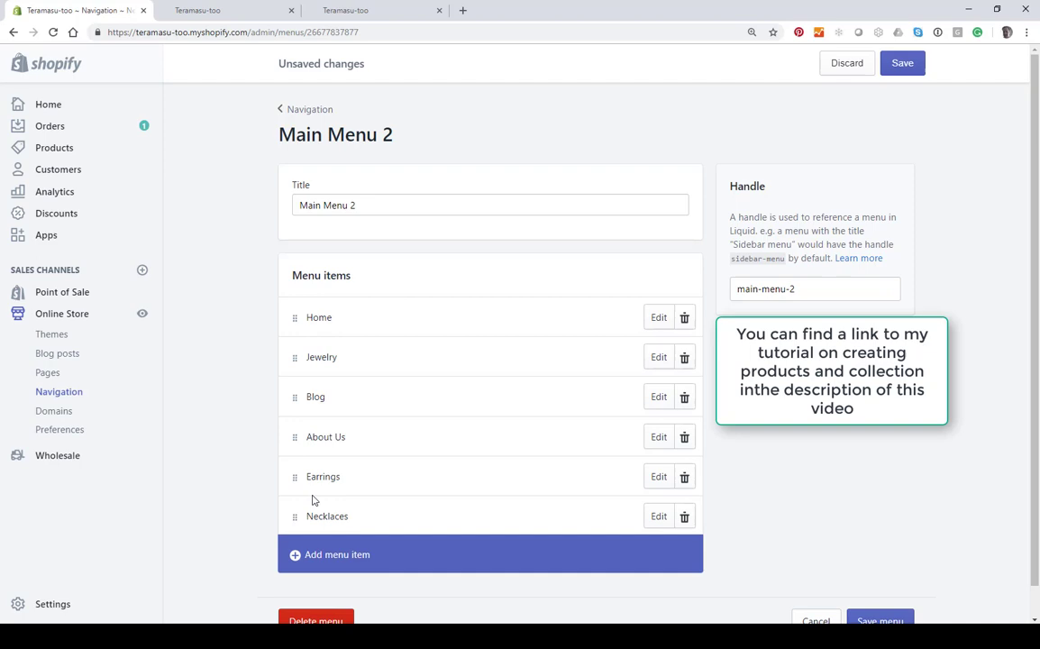
click(910, 63)
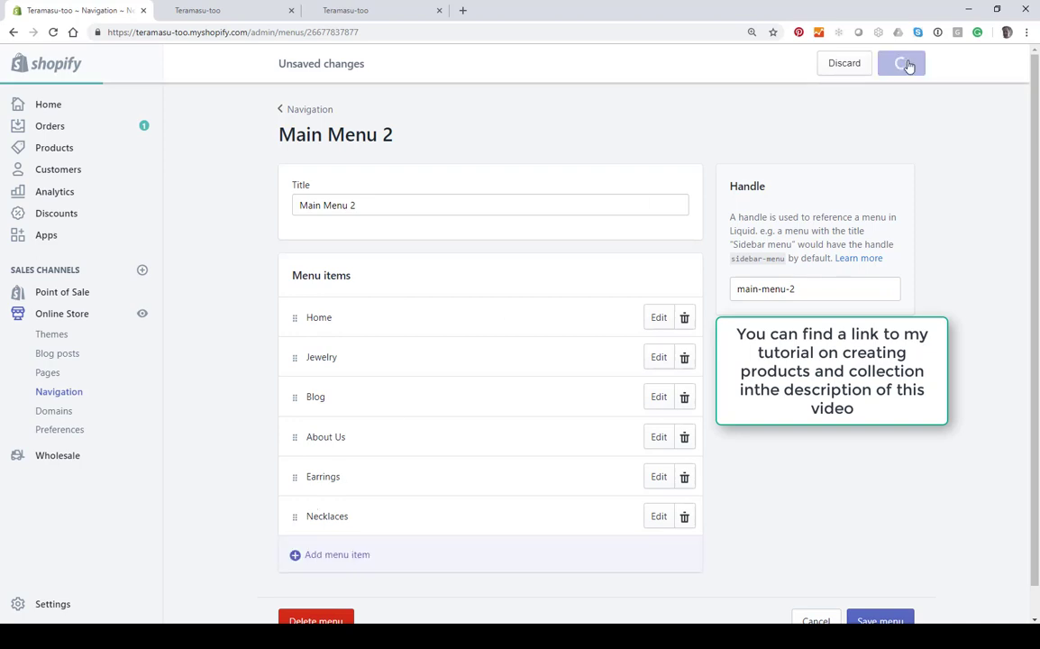
Step: Reload the live storefront and examine its collapsed navigation menu on the home page and the Jewelry page
click(357, 13)
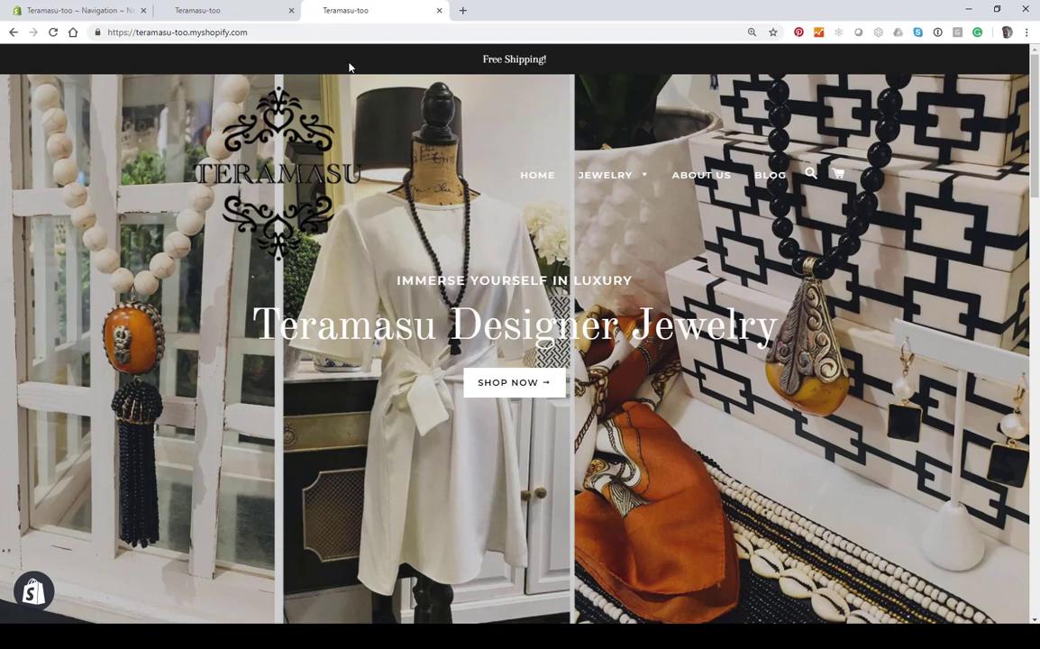
click(52, 32)
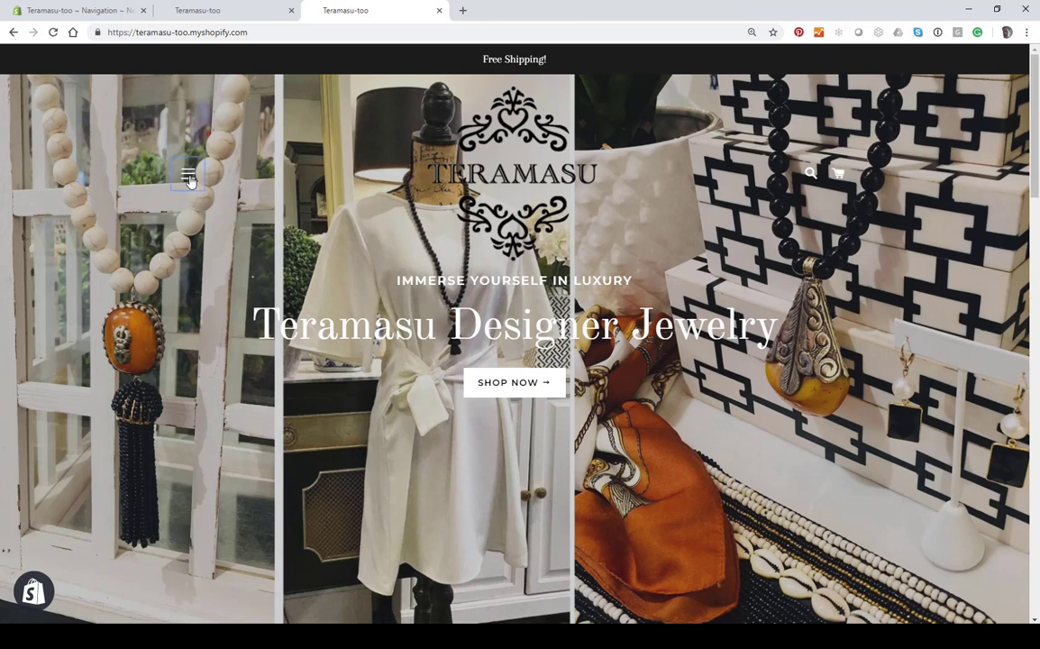
click(189, 177)
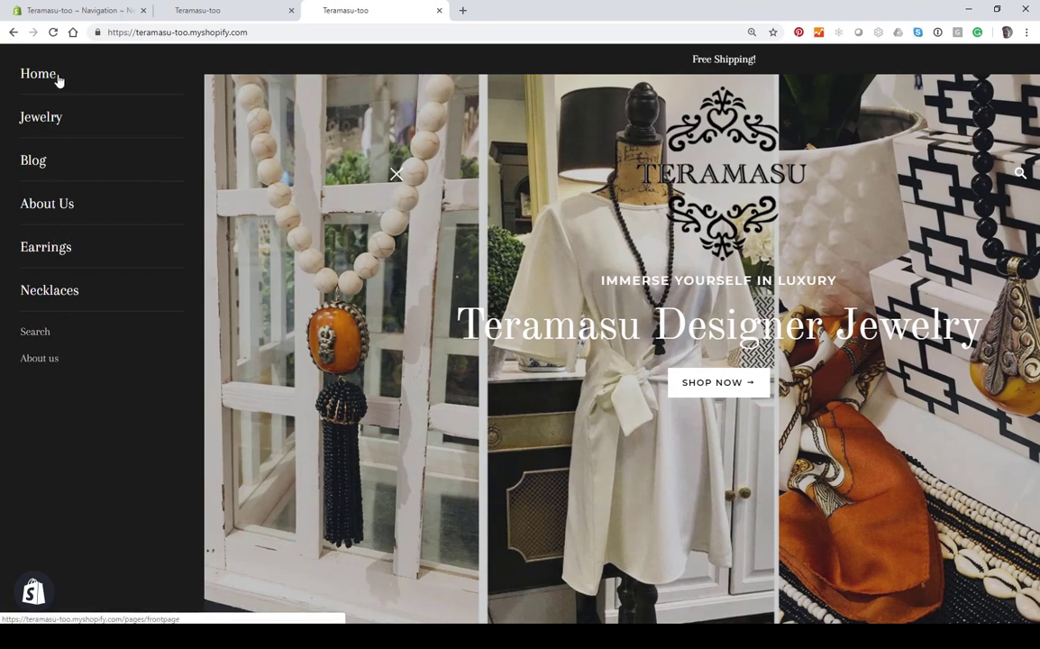
click(40, 127)
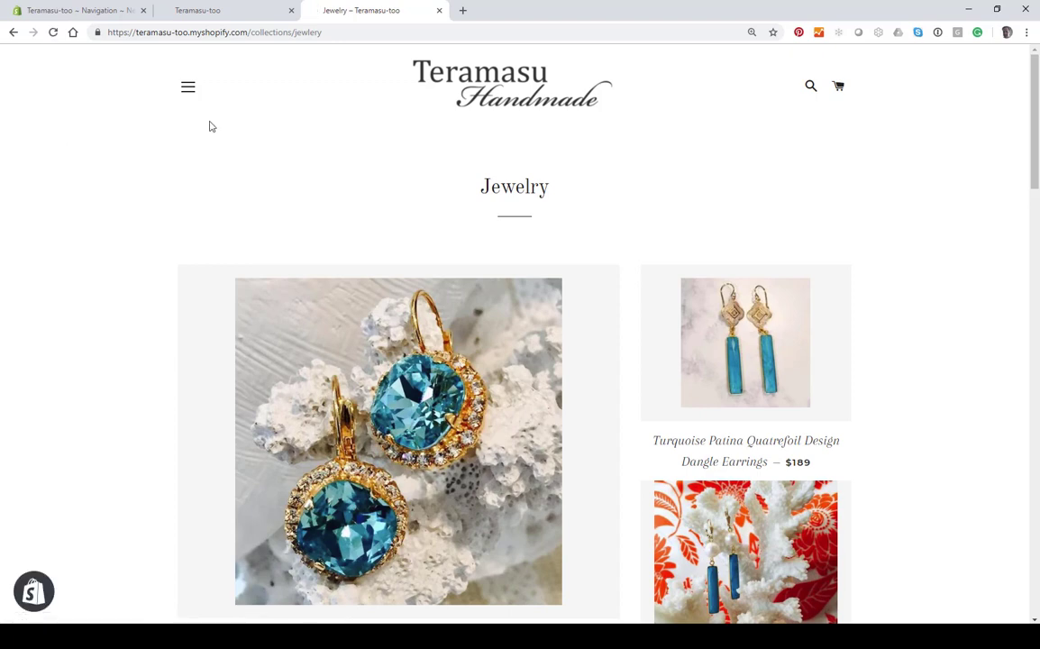
click(188, 89)
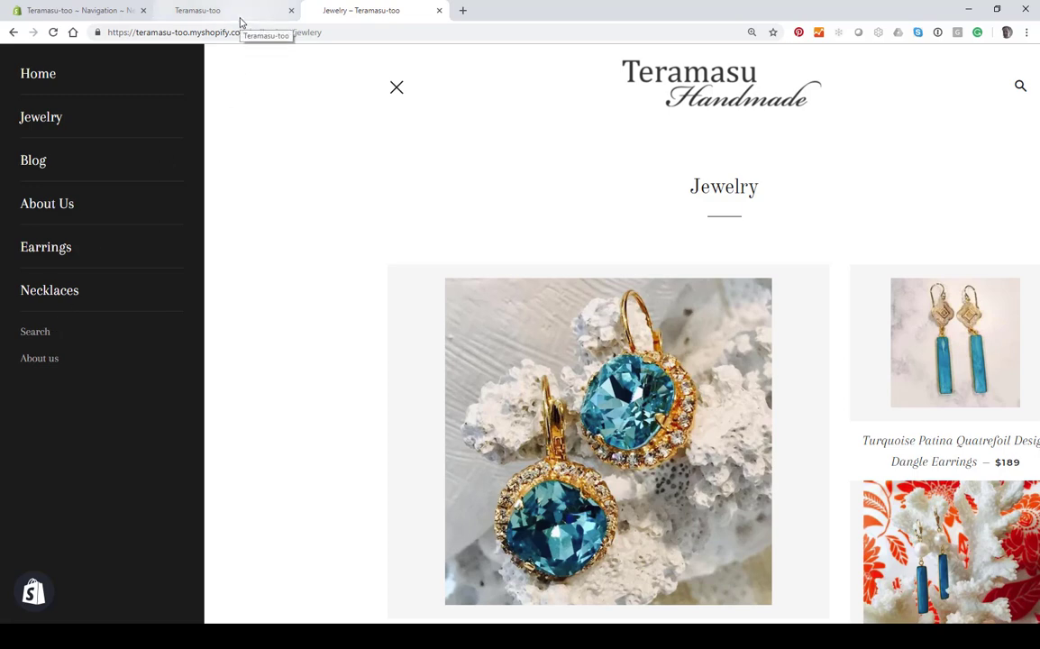
Step: In Main Menu 2, nest Necklaces and Earrings under Jewelry, with Necklaces first, and save the menu
click(56, 12)
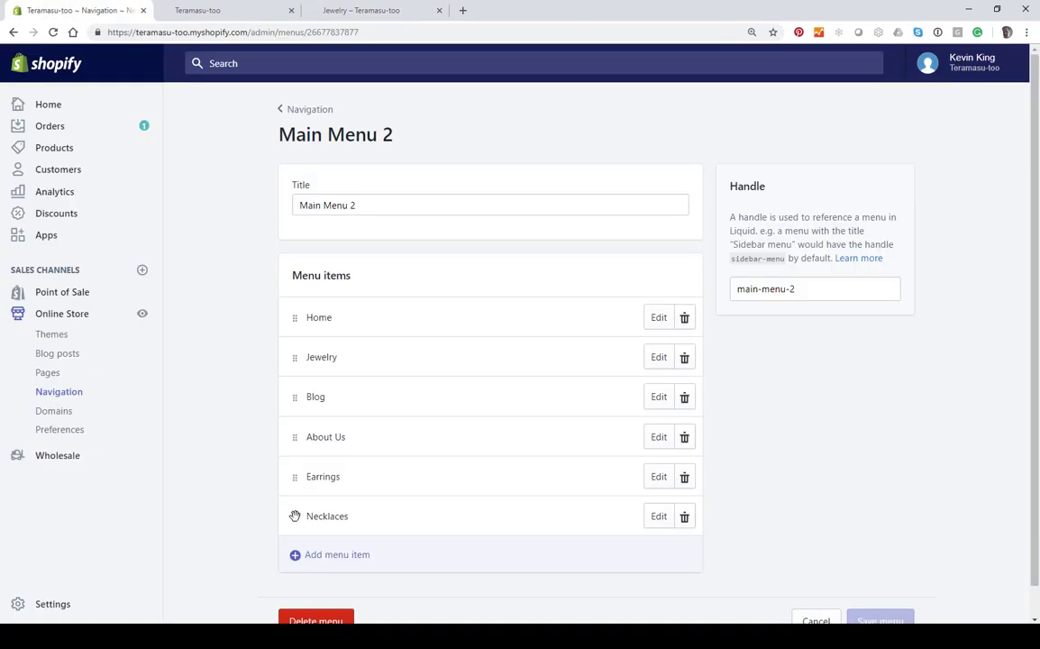
drag(294, 478, 343, 407)
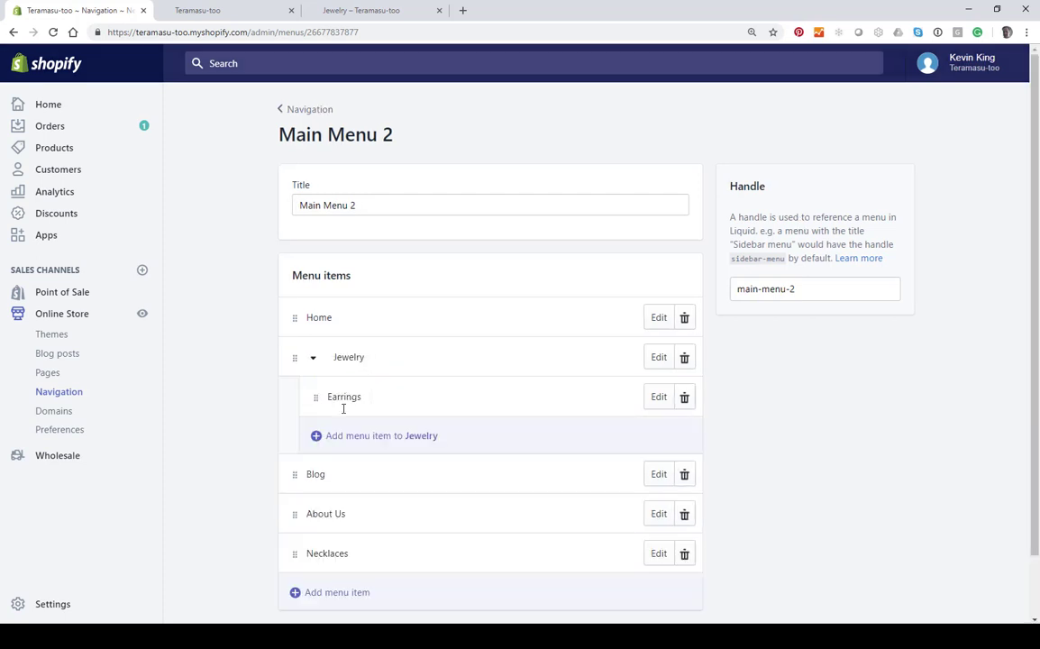
drag(295, 556, 320, 454)
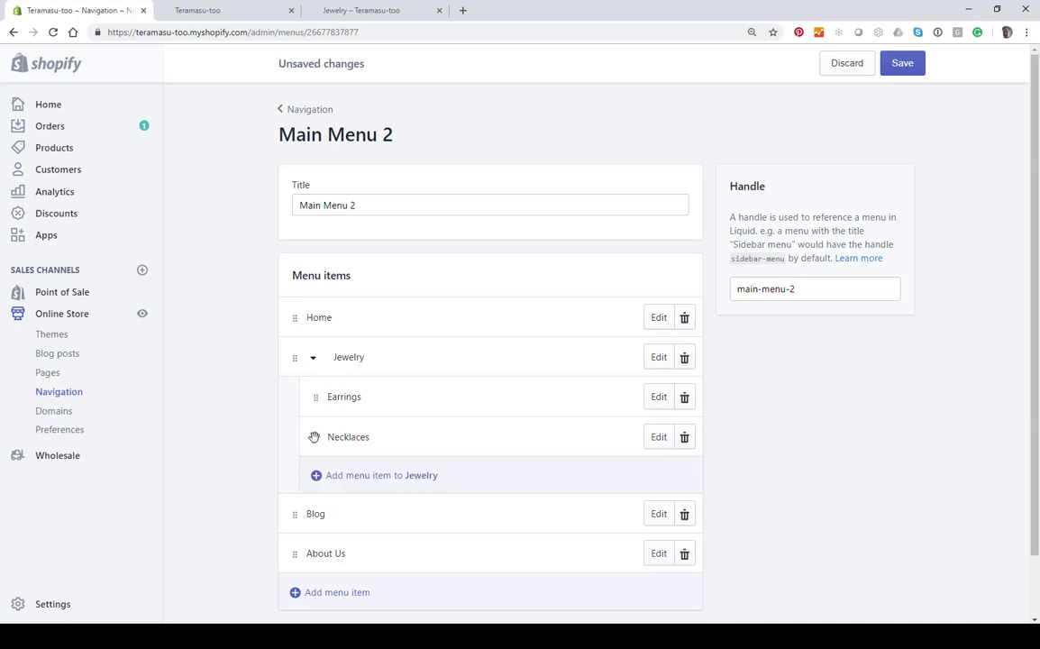
click(909, 65)
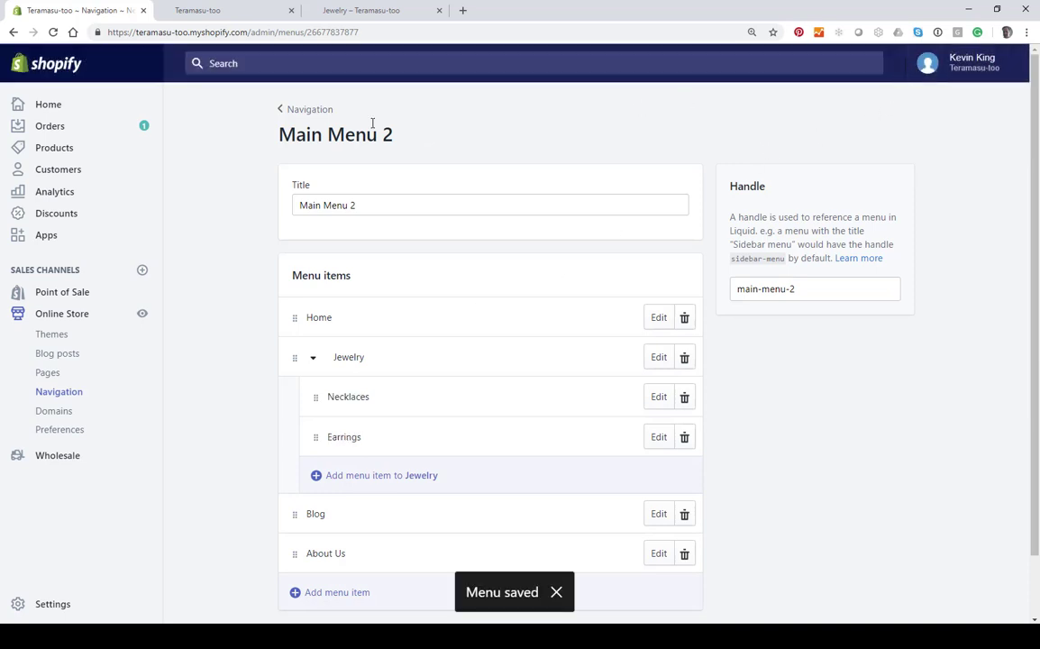
Step: Reload the live storefront's Jewelry page and open Necklaces from the Jewelry drop-down in the header
click(253, 8)
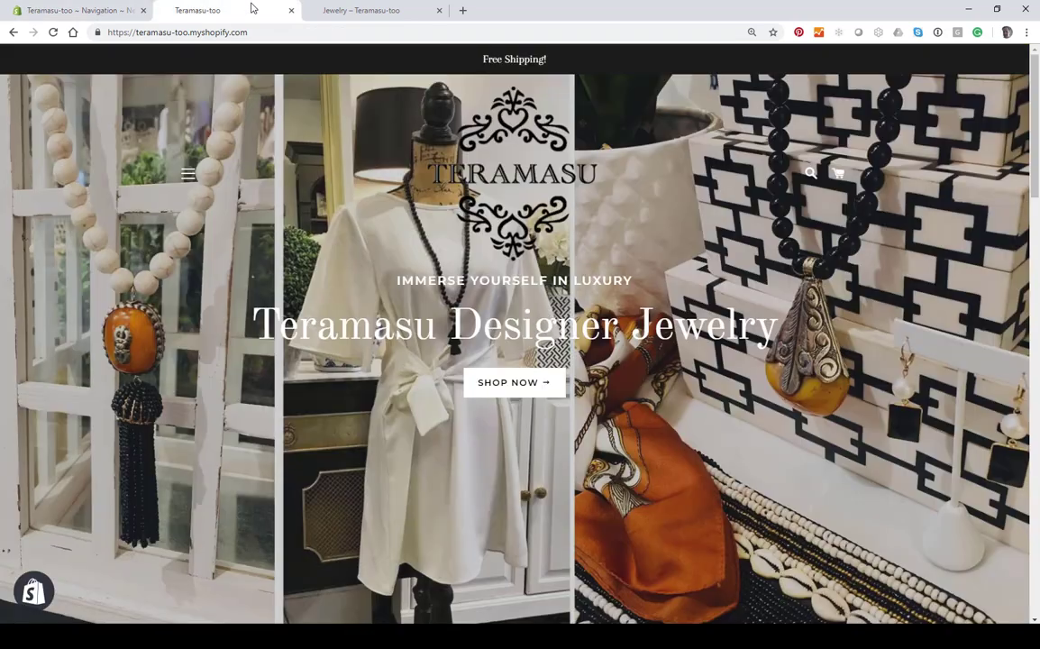
click(342, 7)
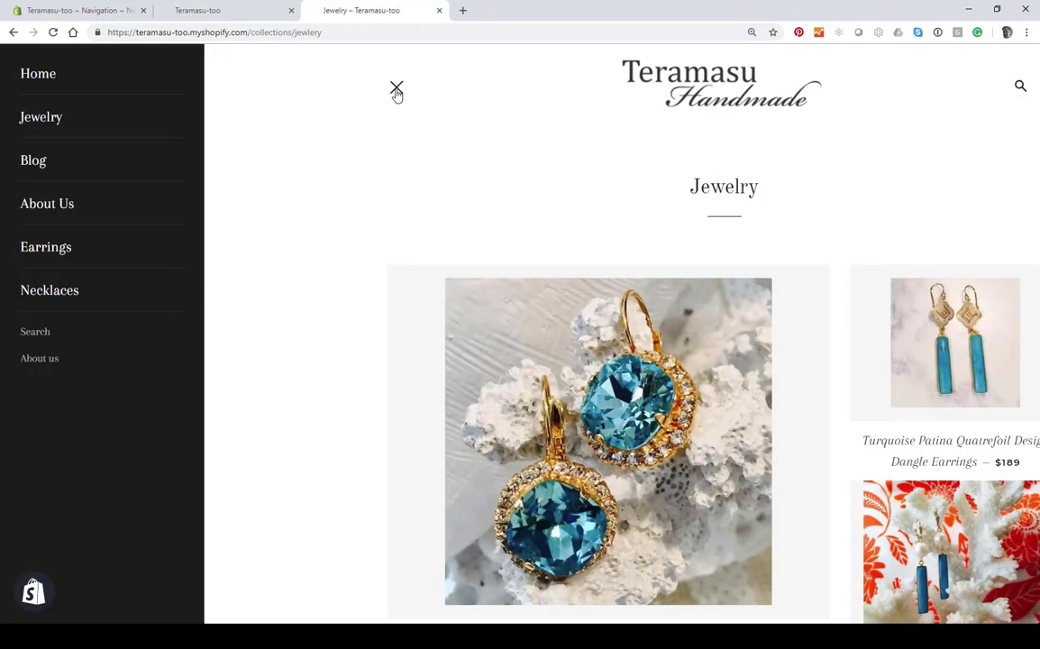
click(53, 32)
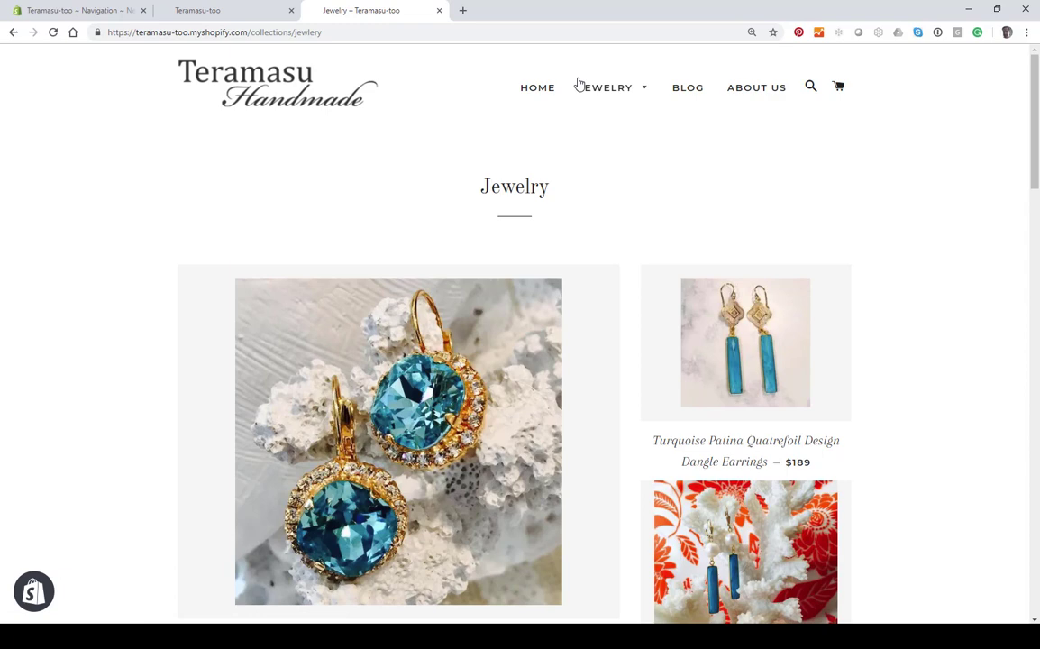
mouse_move(599, 94)
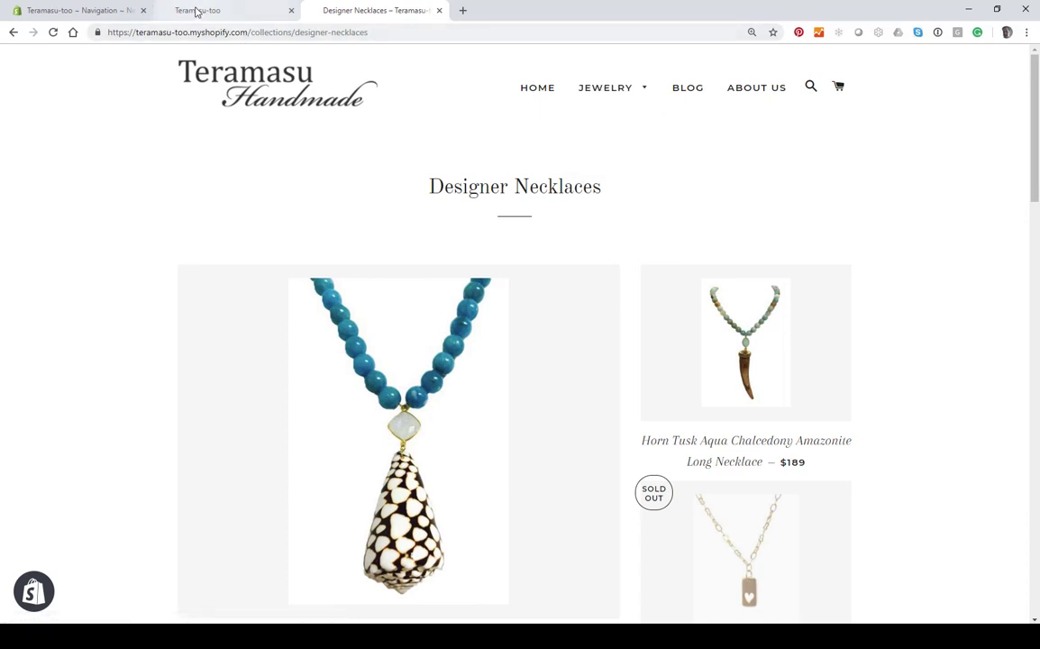
Step: Return to Main Menu 2 in the store admin and add an item named Pearl Earrings linked to the Pearl Earrings collection
click(65, 10)
scroll(352, 436, down, 2)
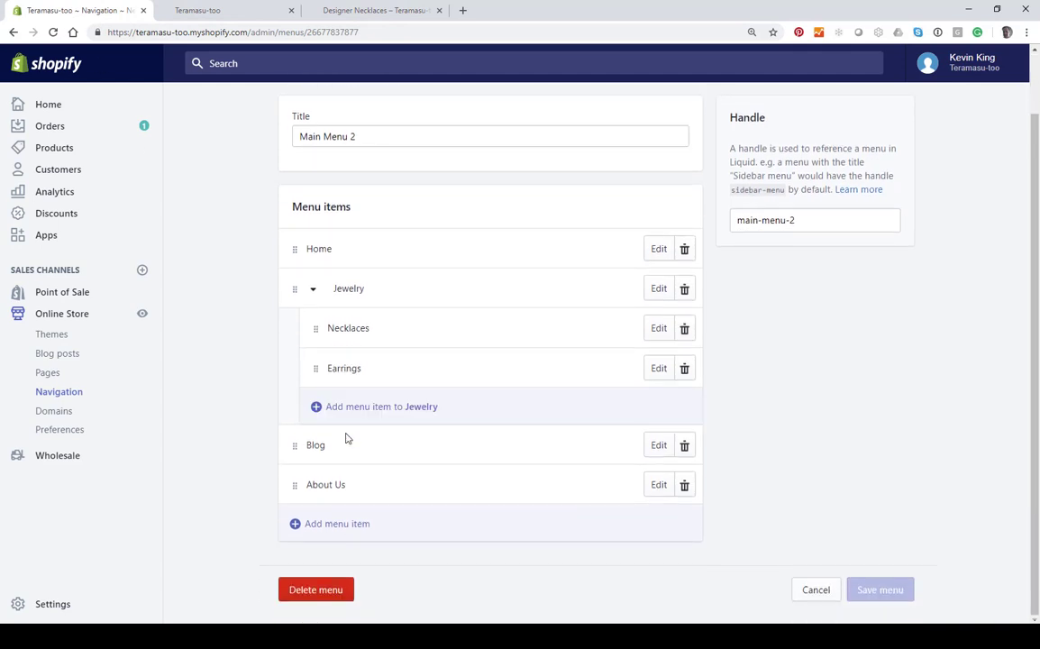
click(321, 530)
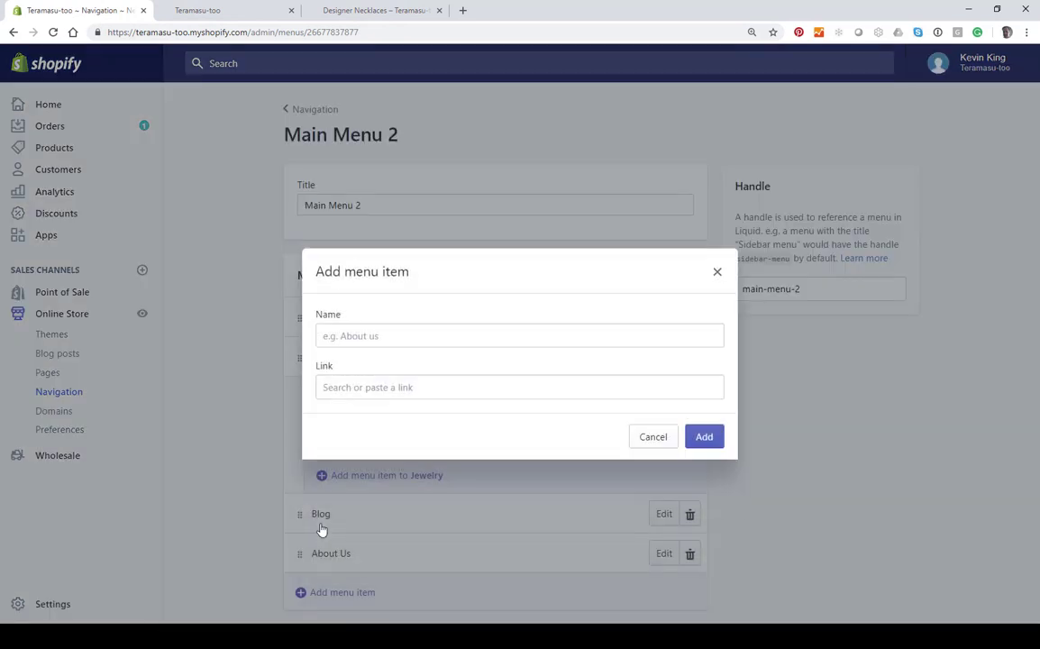
click(404, 333)
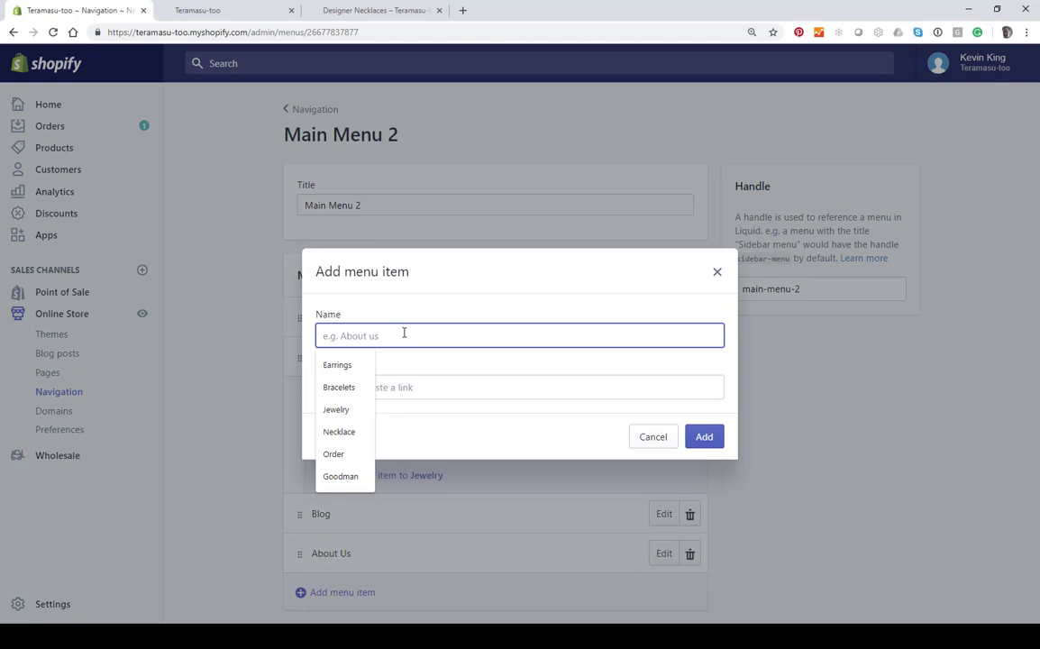
text(Pea)
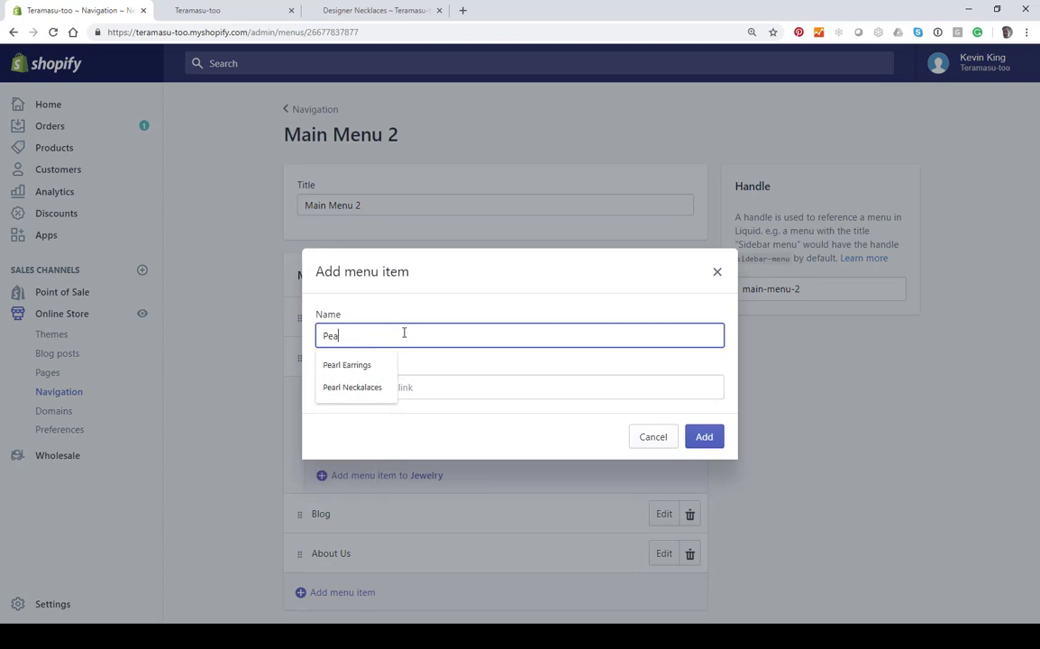
text(rl)
key(Down)
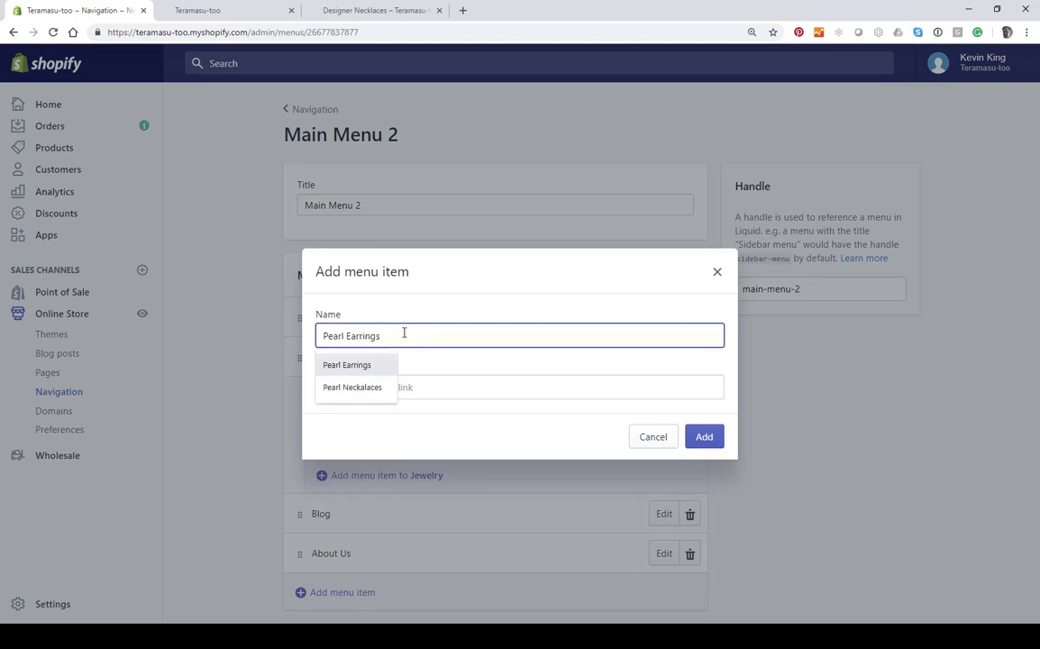
key(Return)
key(Tab)
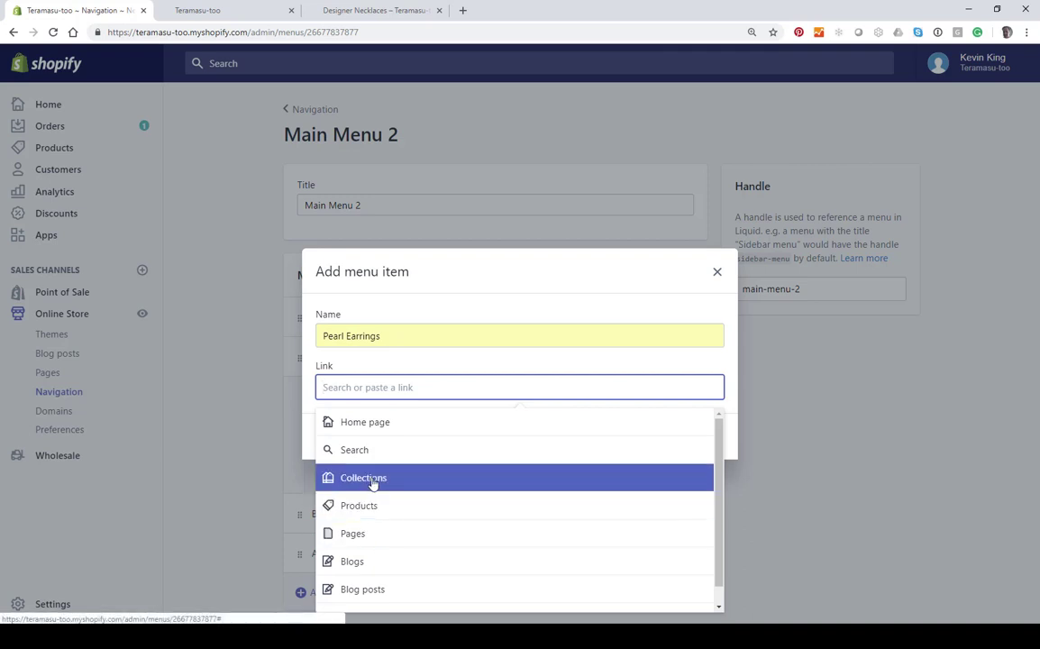
click(374, 478)
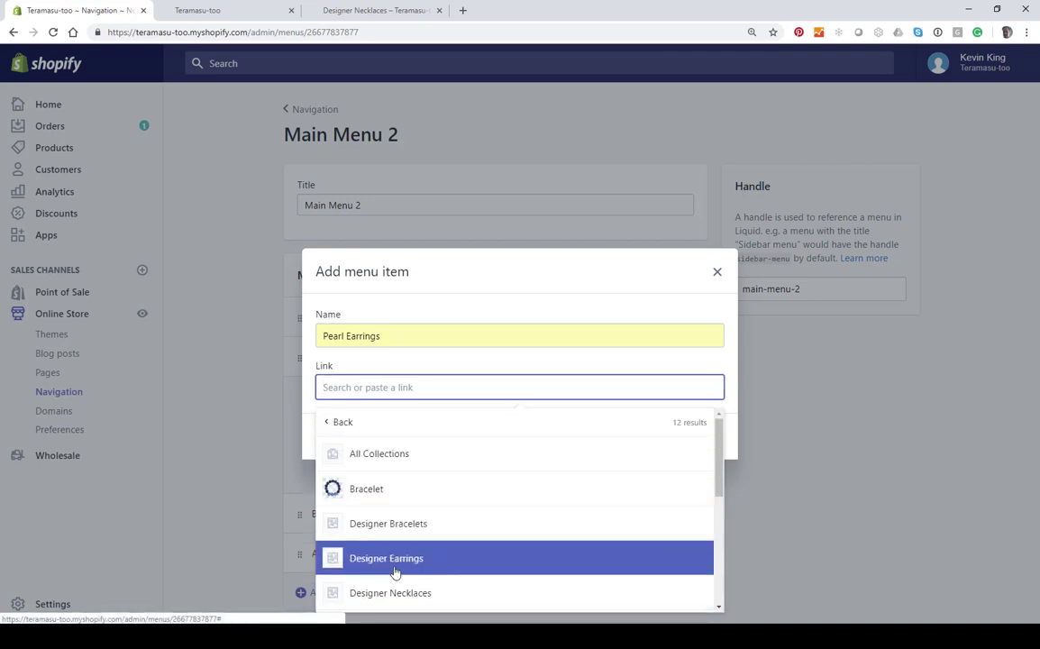
scroll(395, 572, down, 3)
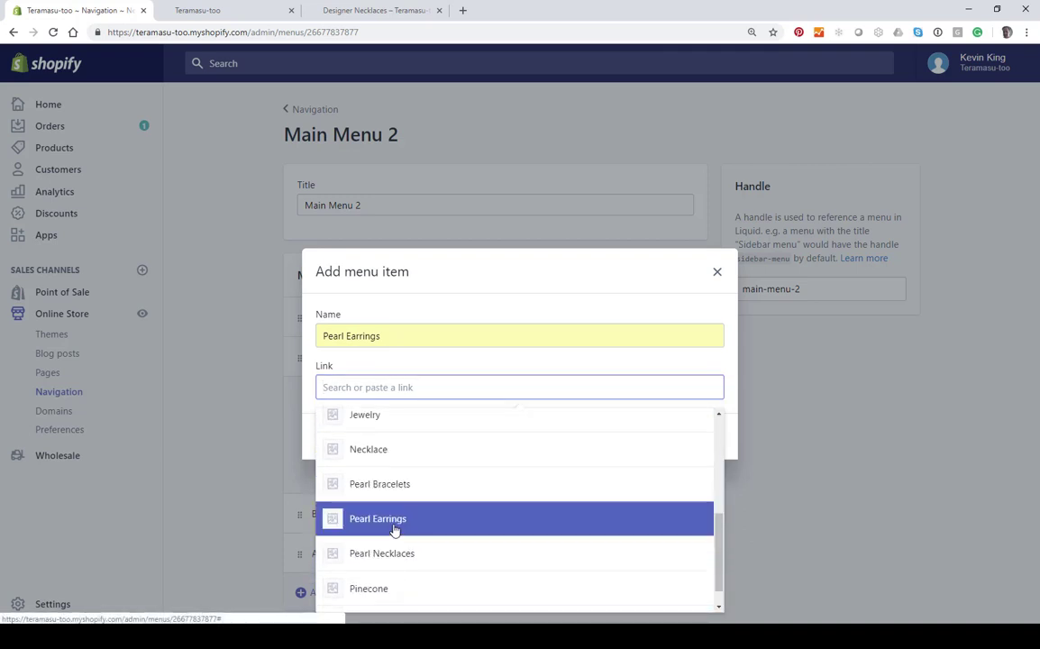
click(395, 521)
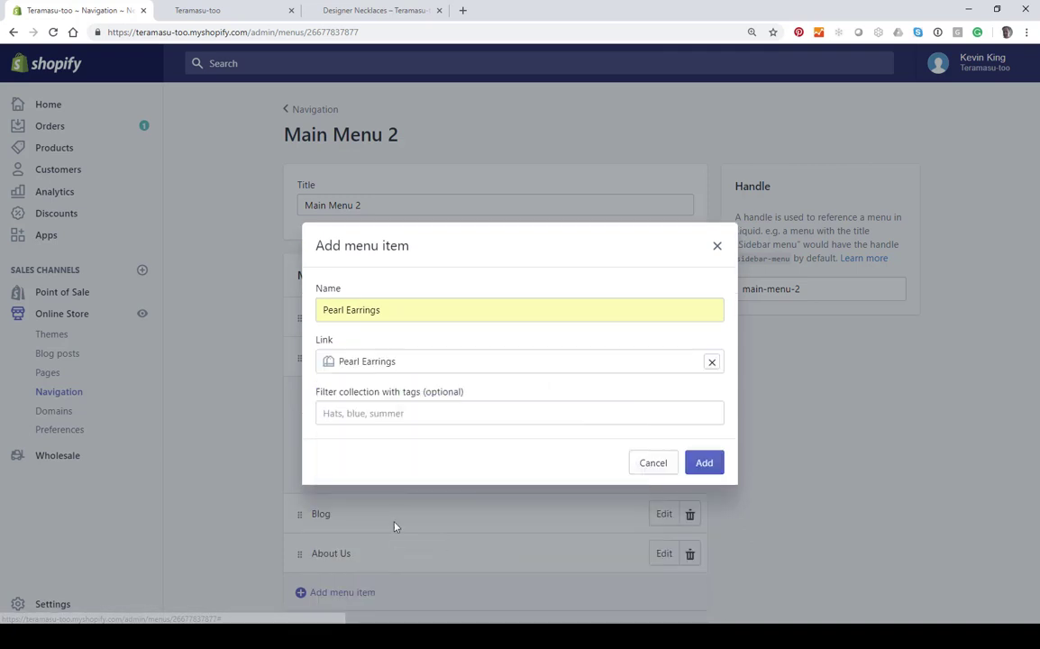
click(704, 464)
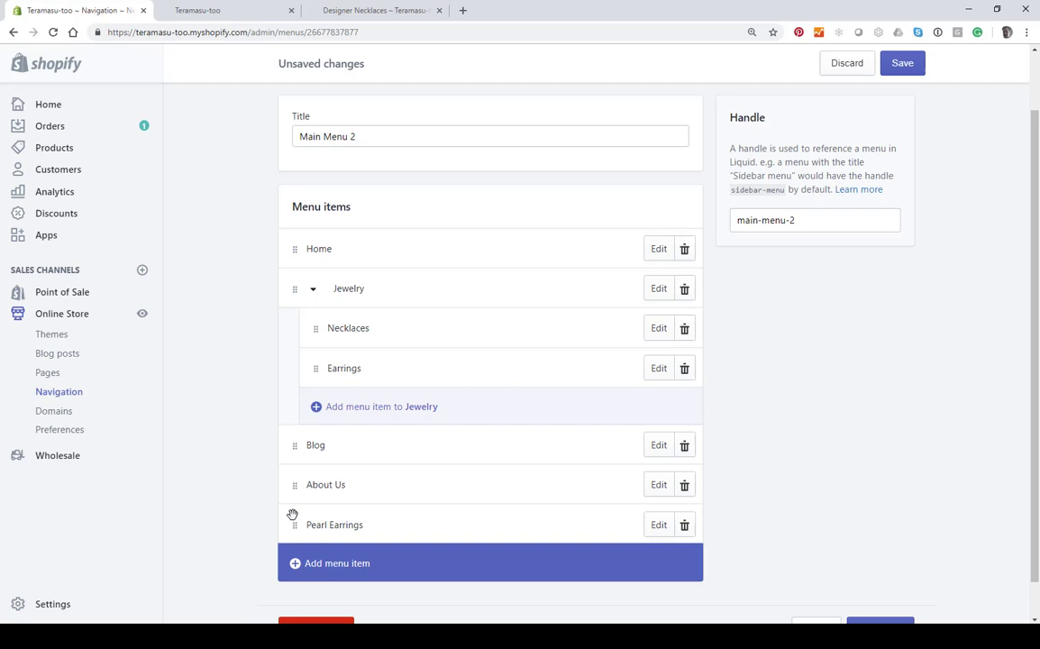
Step: Nest Pearl Earrings under Earrings, and add a second sub-item there named Designer earrings linked to the Designer Earrings collection
drag(293, 515, 314, 416)
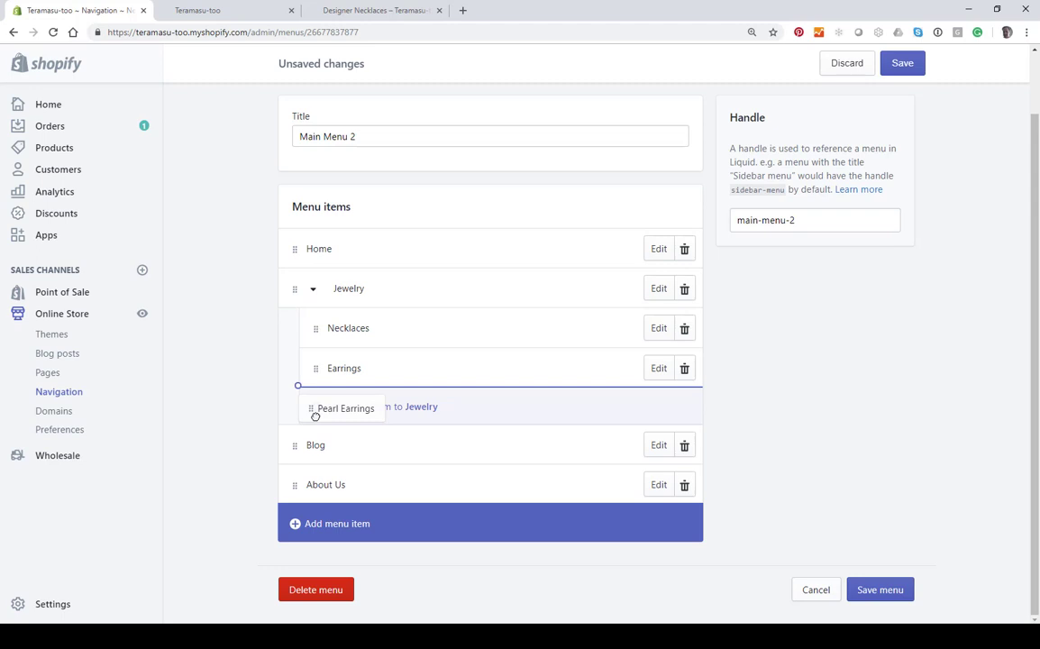
drag(315, 416, 363, 407)
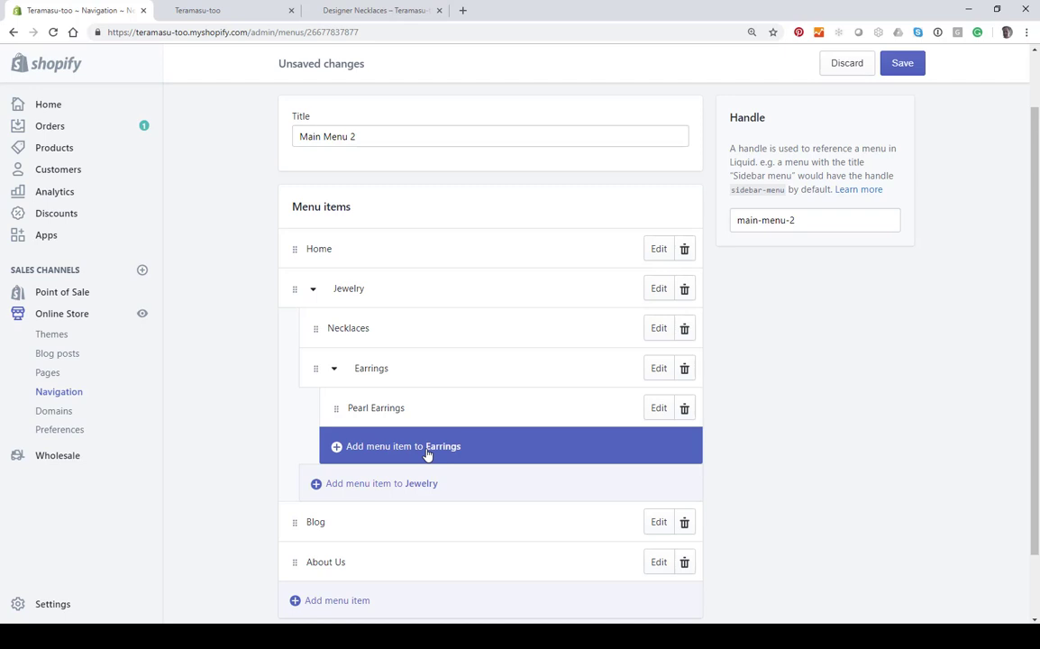
click(339, 447)
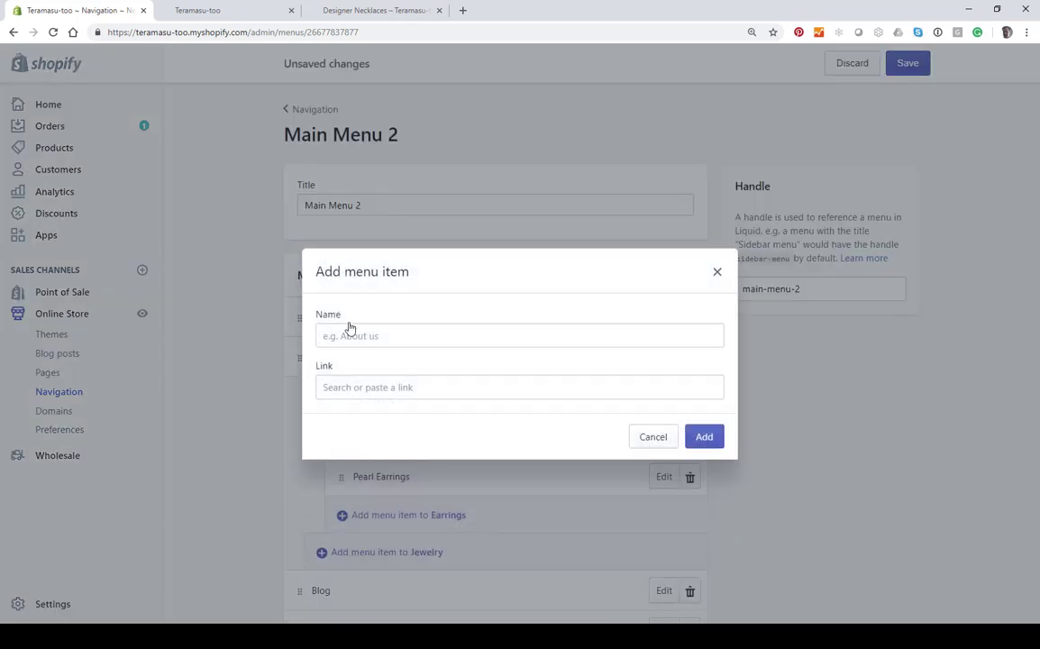
click(350, 336)
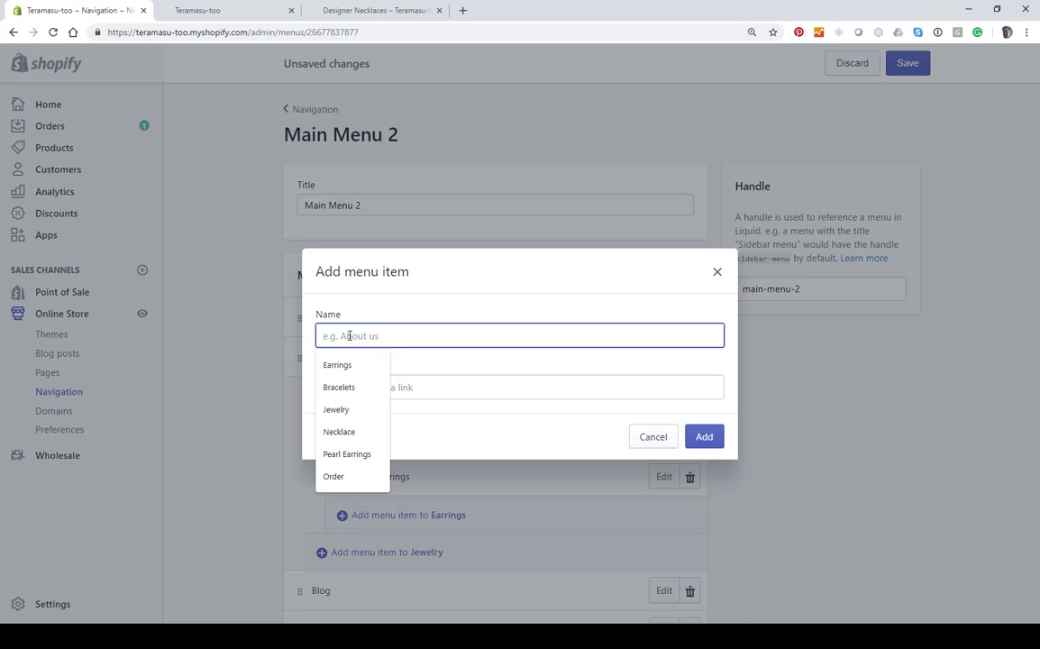
text(De)
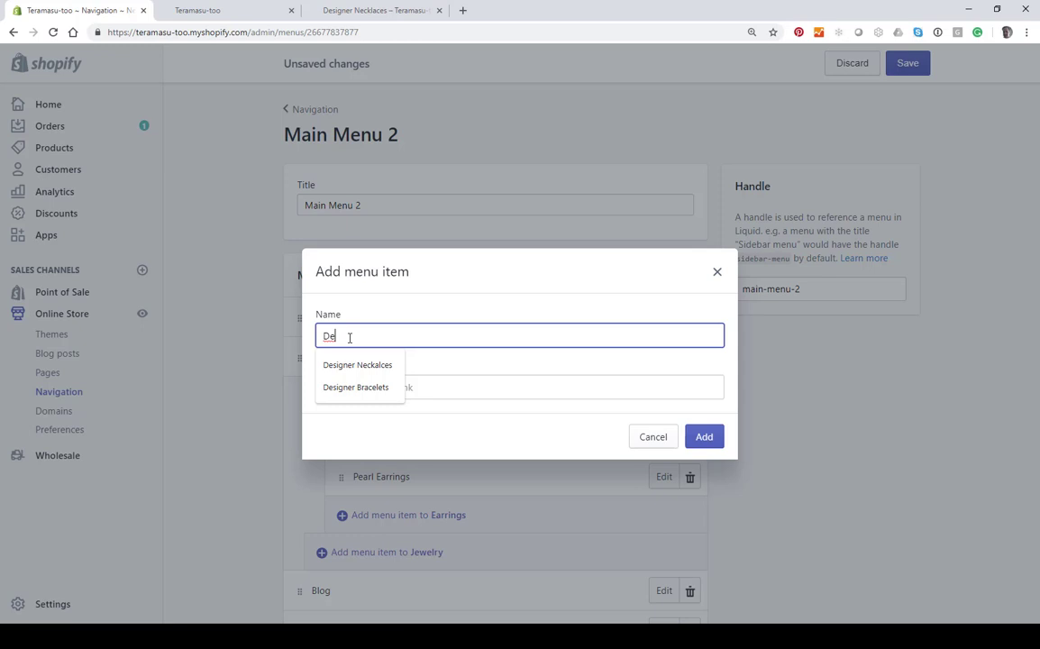
text(signer earri)
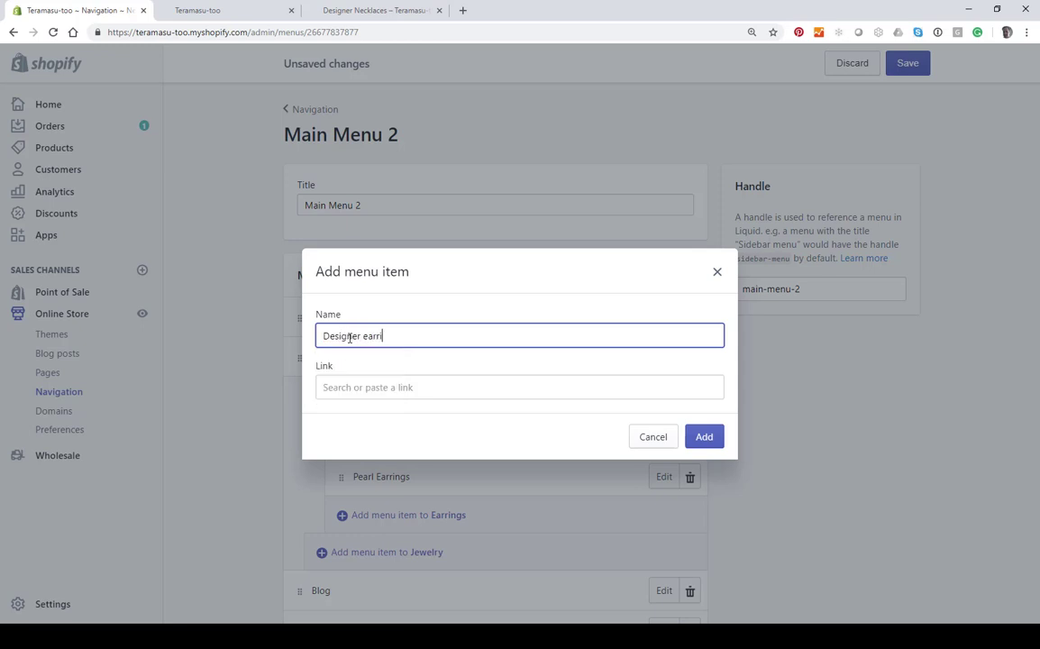
text(ngs)
click(355, 387)
click(349, 481)
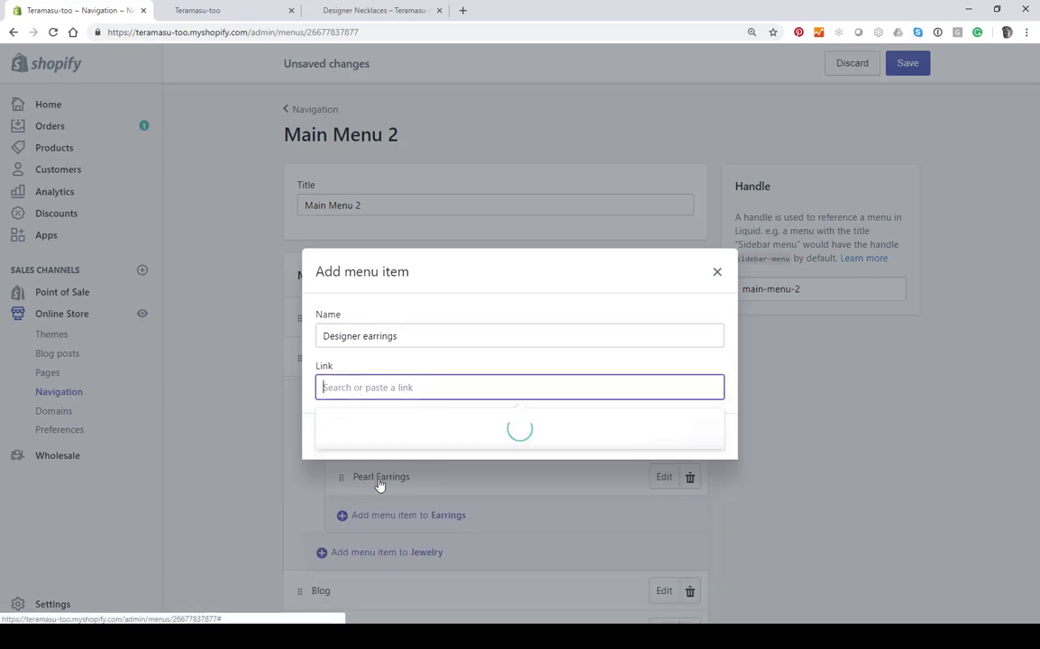
click(400, 558)
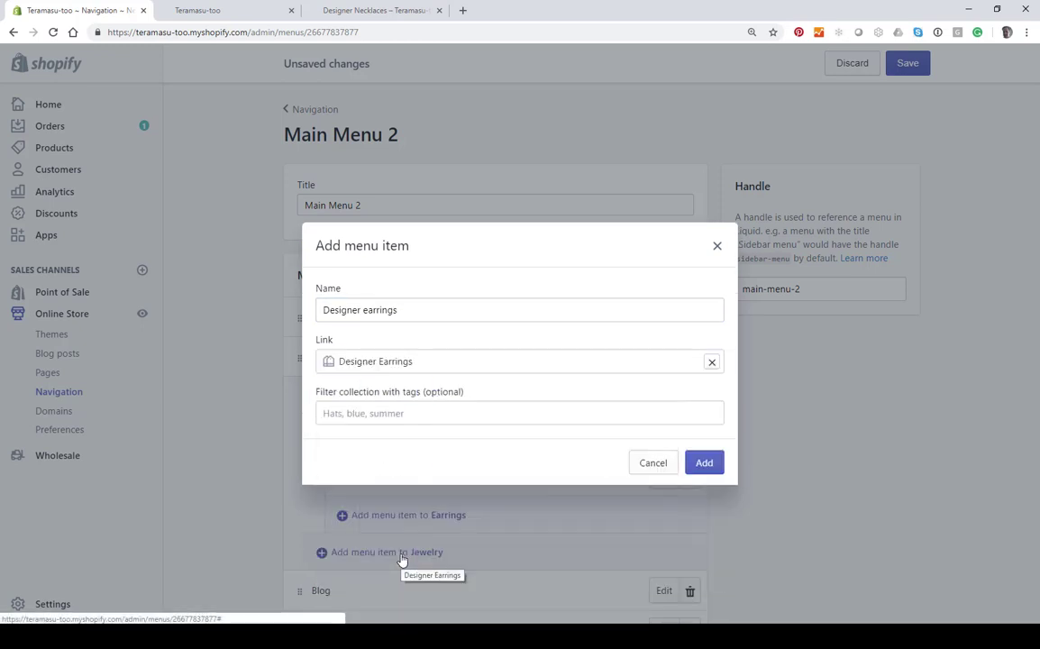
click(703, 463)
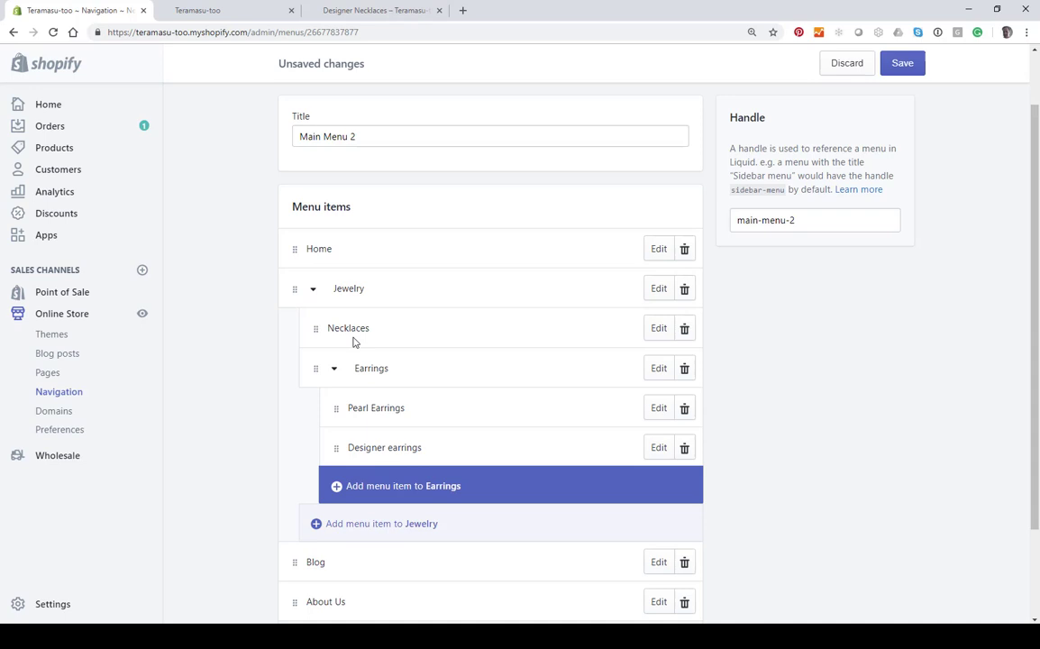
Step: Add an item named Pearl Neckalaces under Jewelry, linked to the Pearl Necklaces collection, and save the menu
click(318, 526)
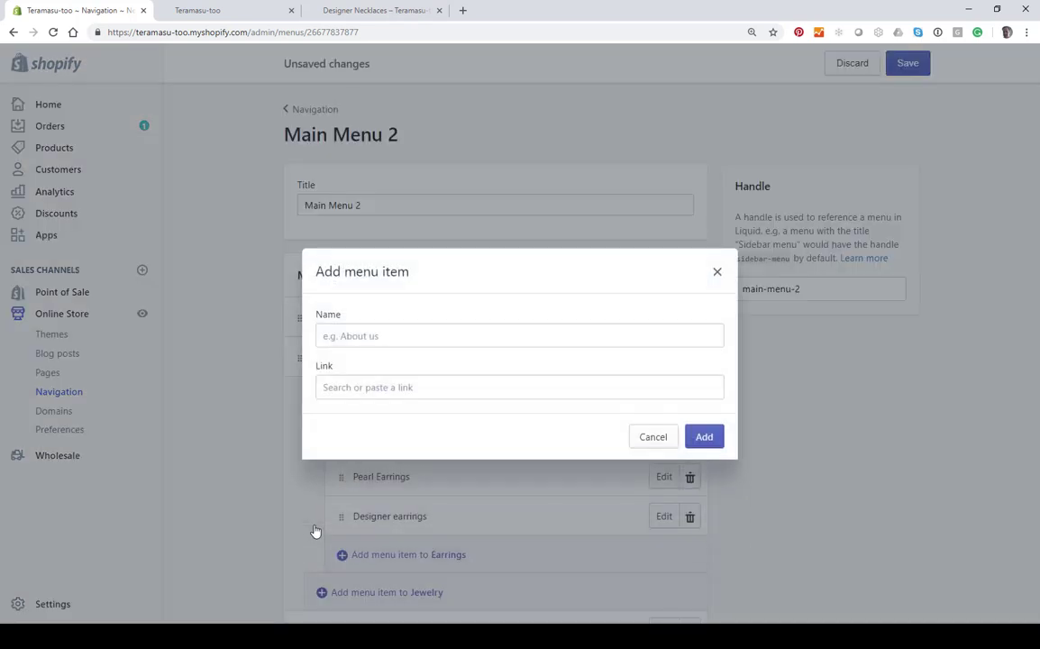
click(358, 335)
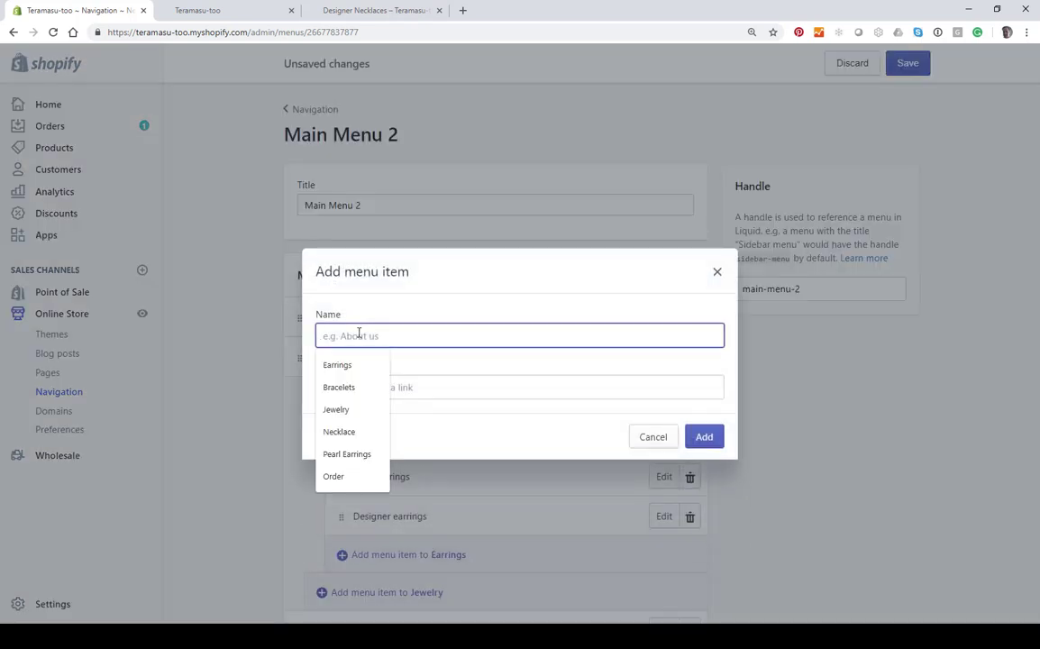
click(347, 432)
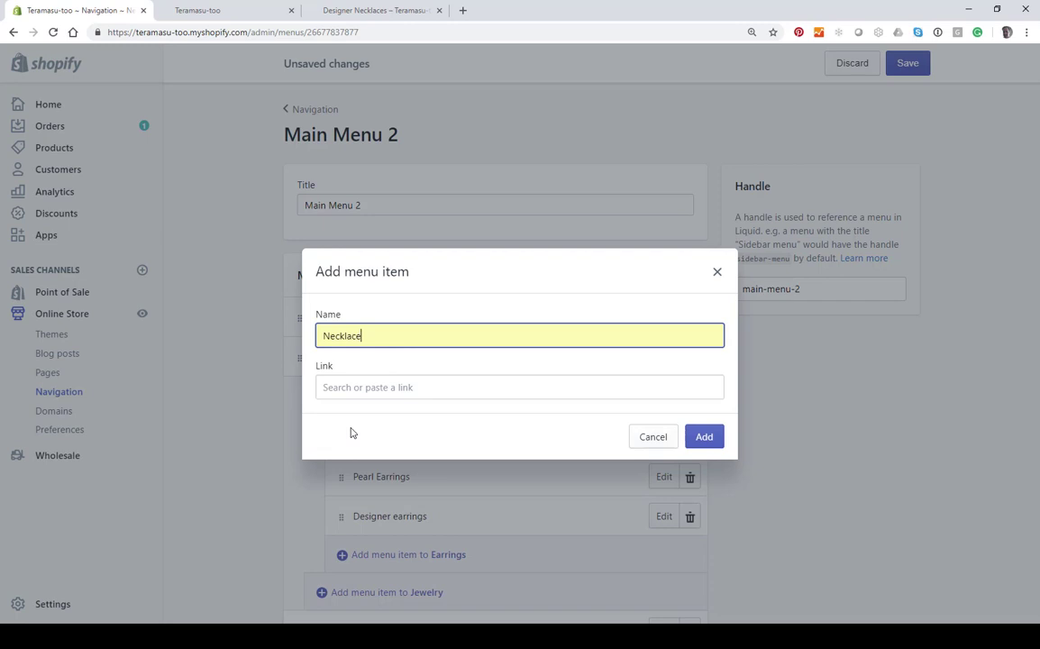
double_click(361, 336)
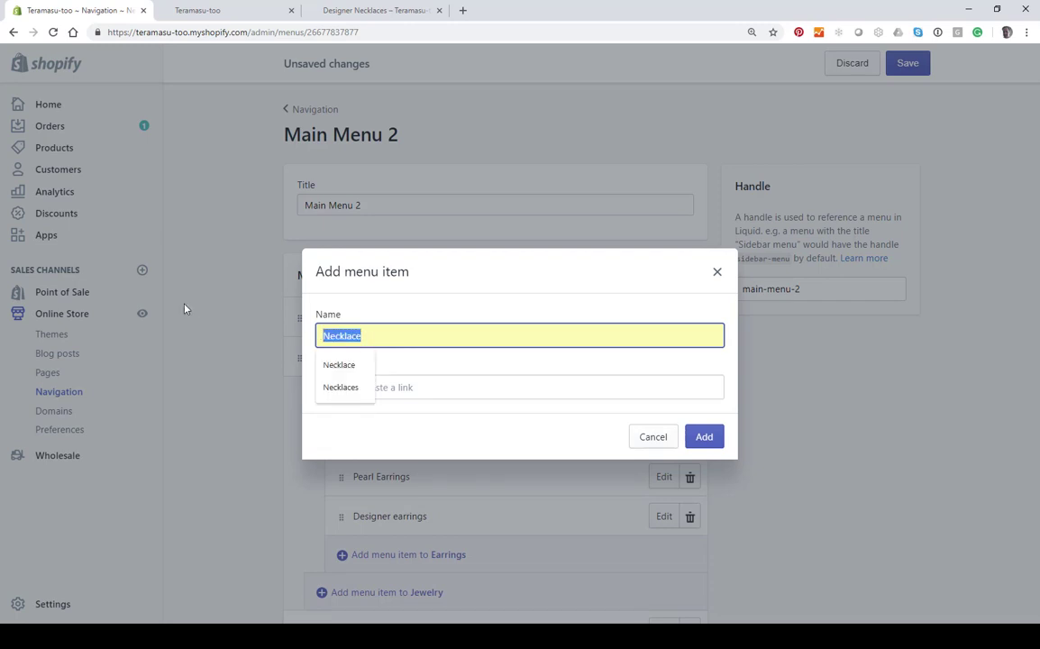
text(Pearl)
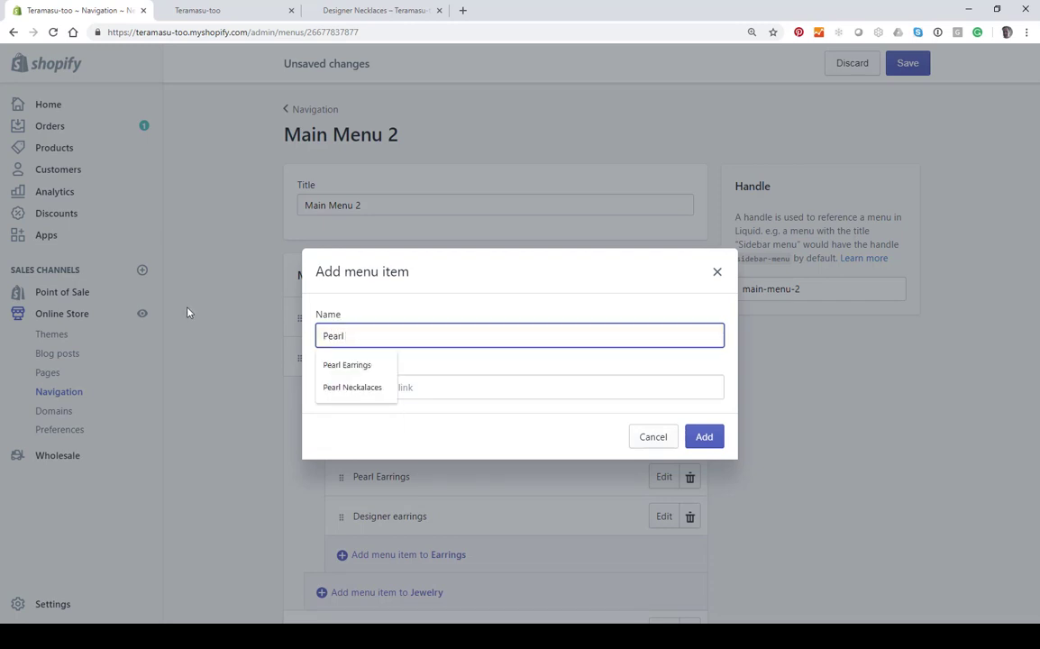
click(361, 387)
click(365, 389)
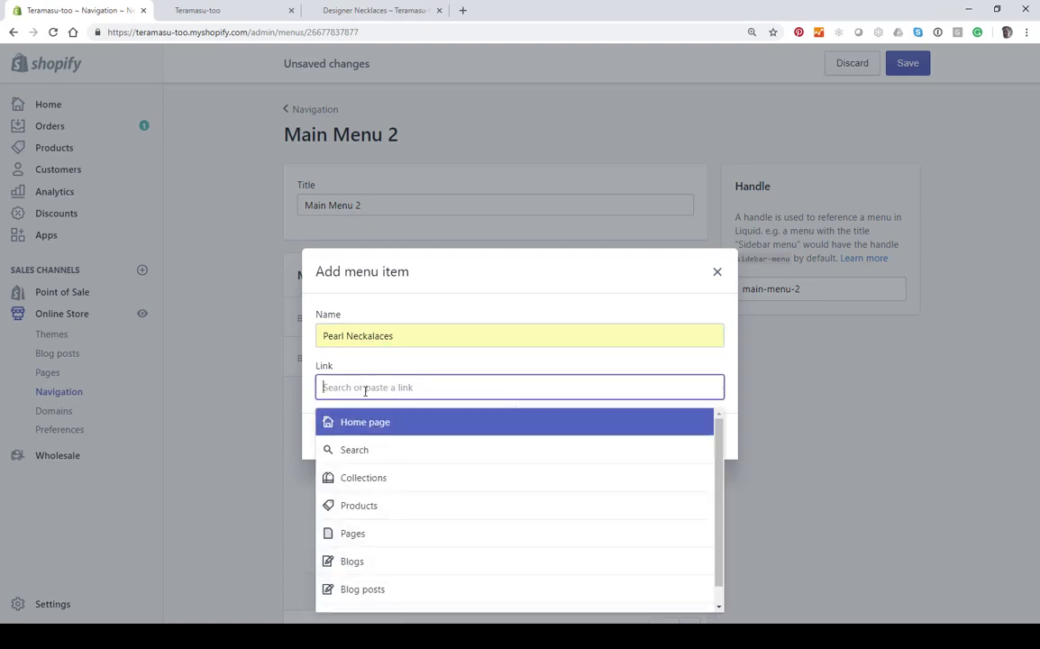
click(372, 484)
scroll(379, 484, down, 3)
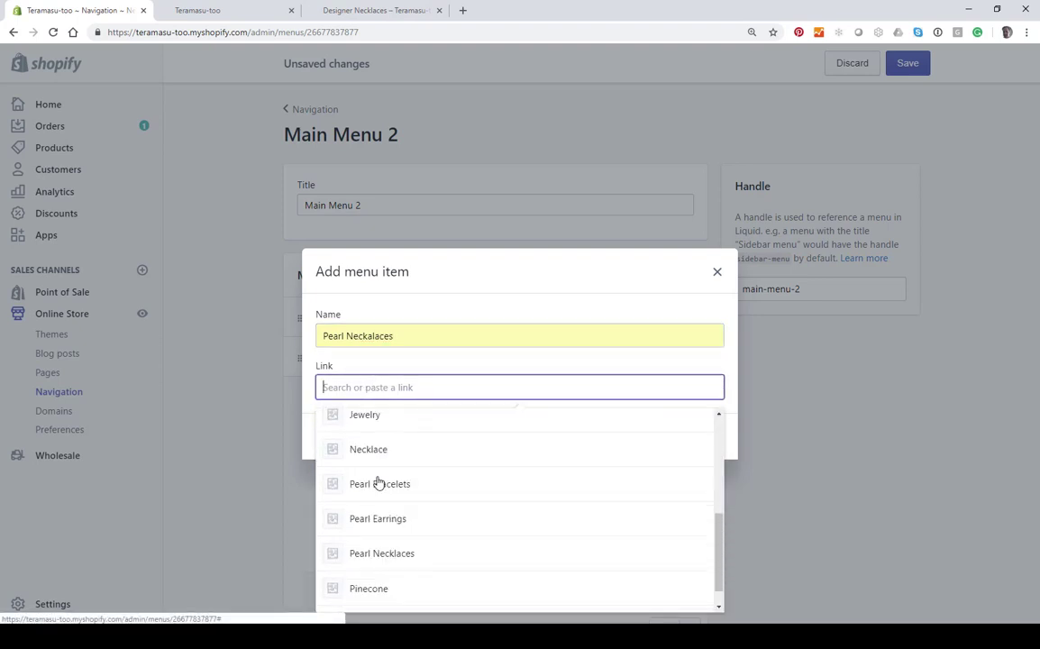
scroll(379, 484, up, 2)
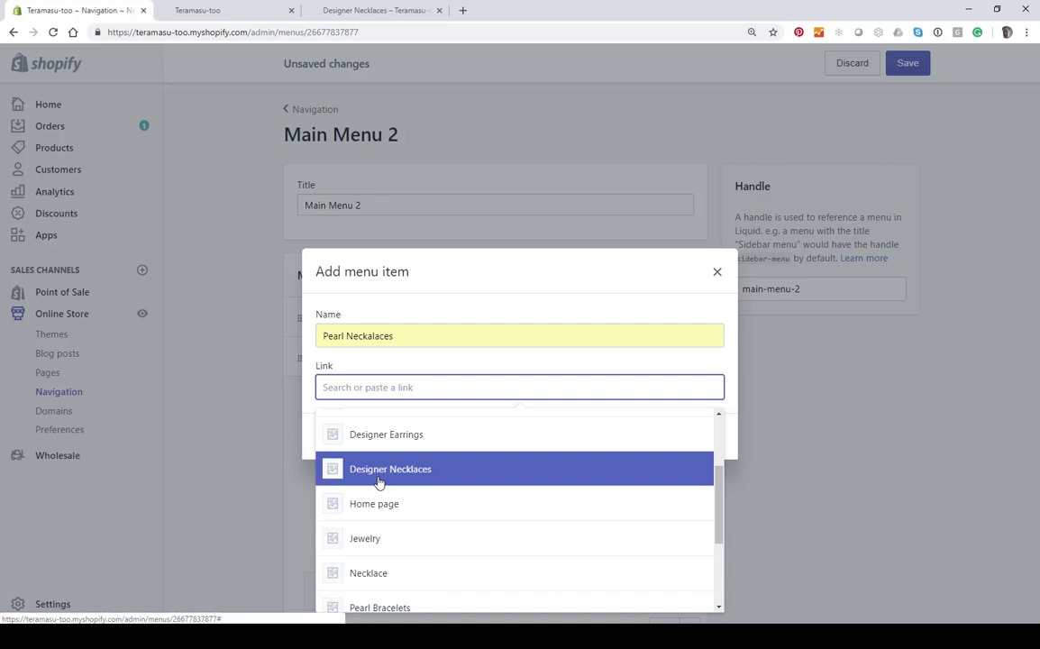
scroll(378, 484, down, 2)
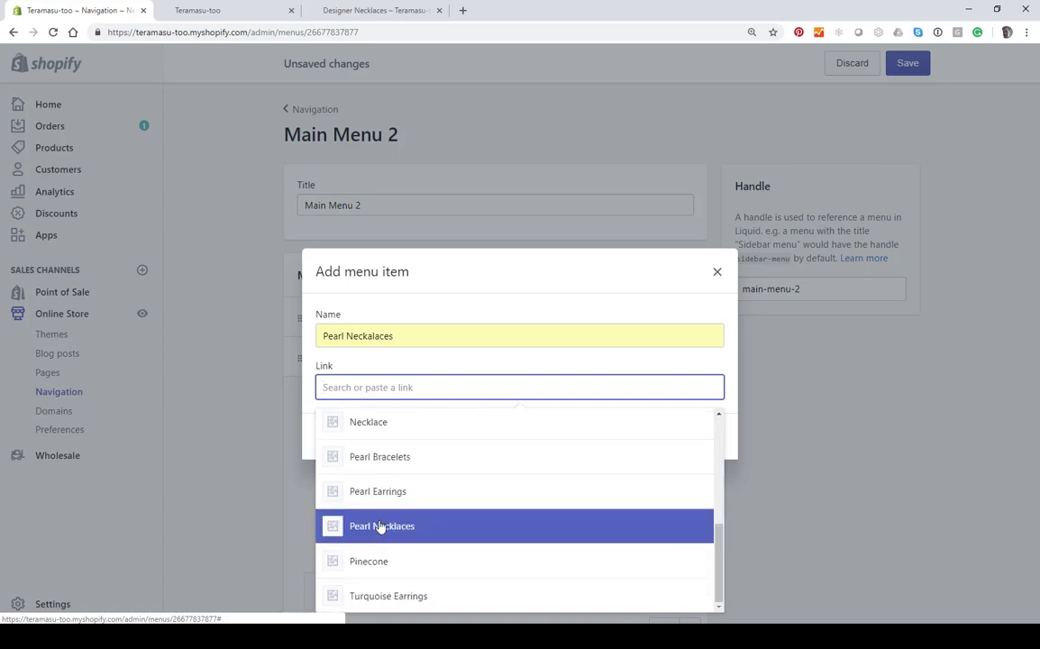
click(350, 526)
click(706, 463)
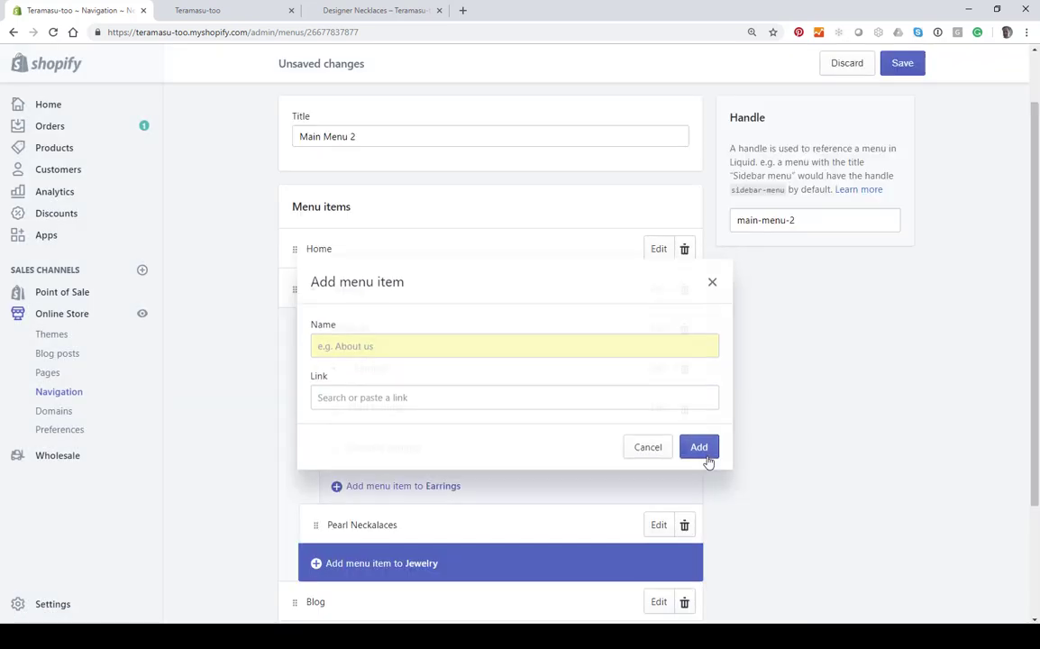
click(903, 63)
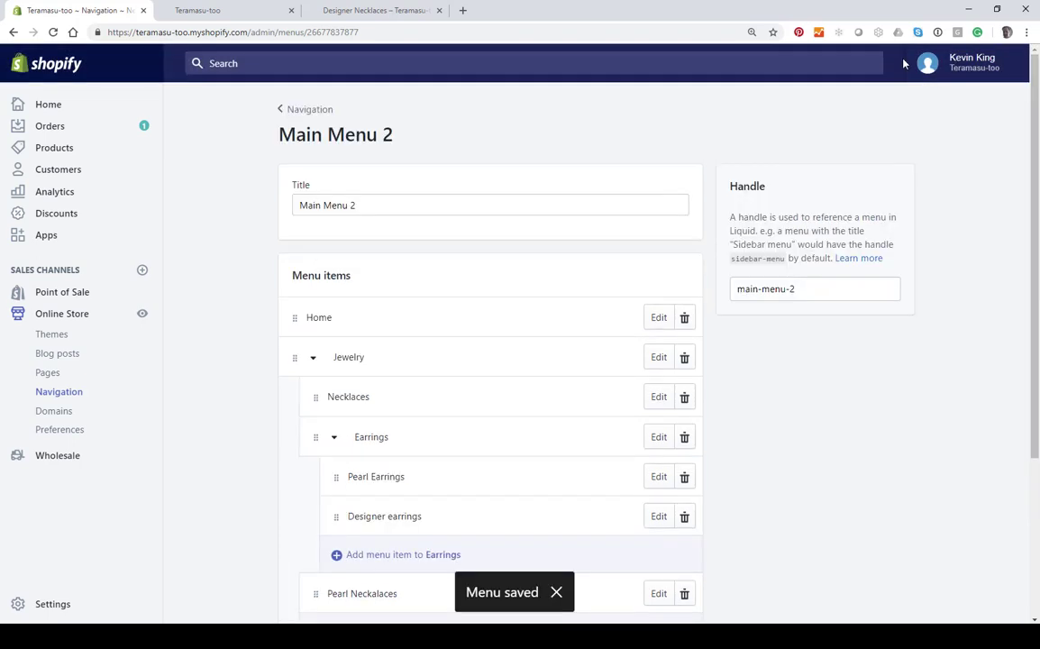
Step: Reload the live storefront's Designer Necklaces page and check the Jewelry drop-down in the header
click(234, 9)
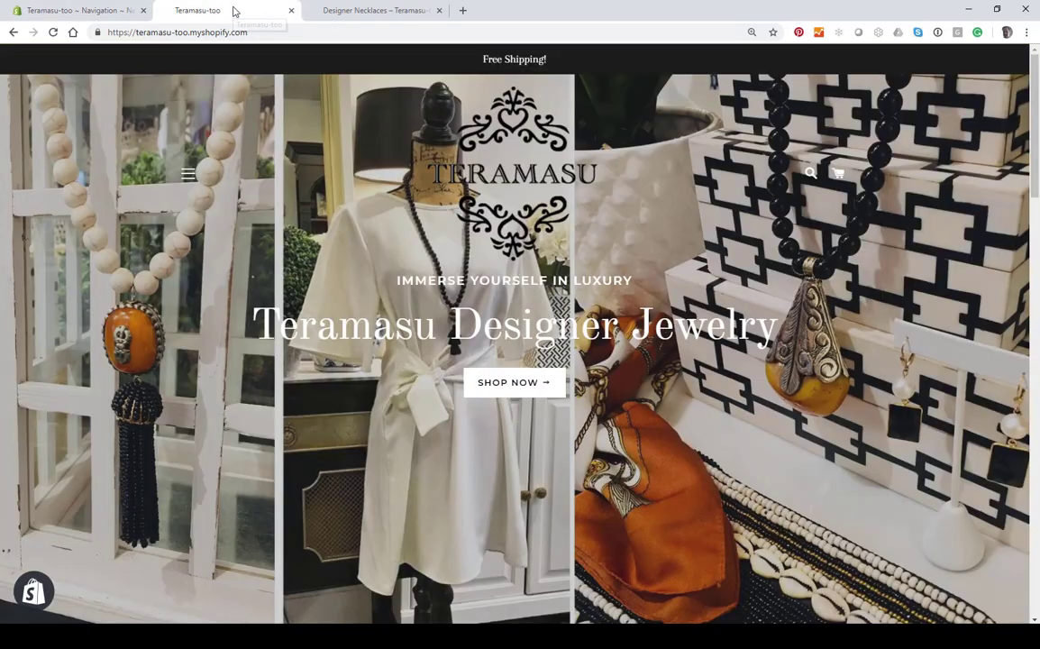
click(352, 9)
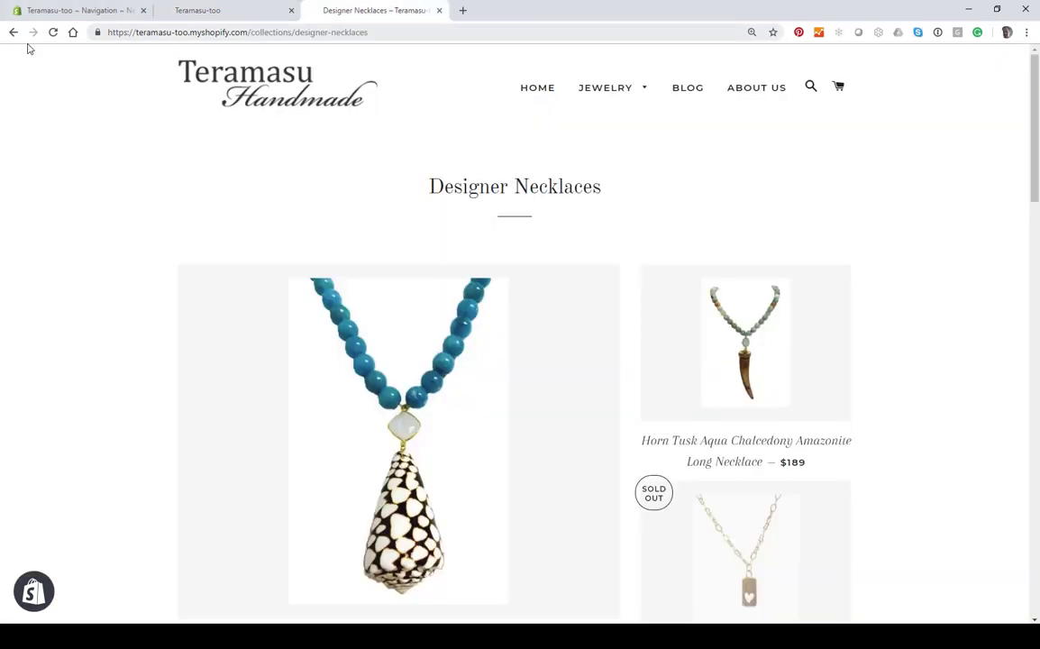
click(53, 34)
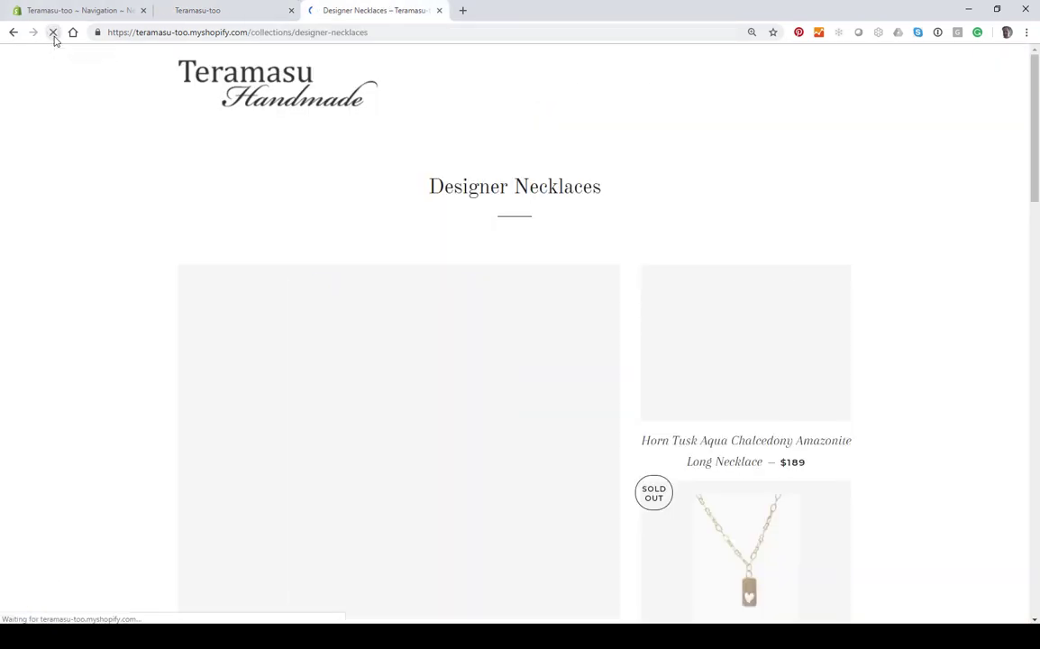
mouse_move(609, 100)
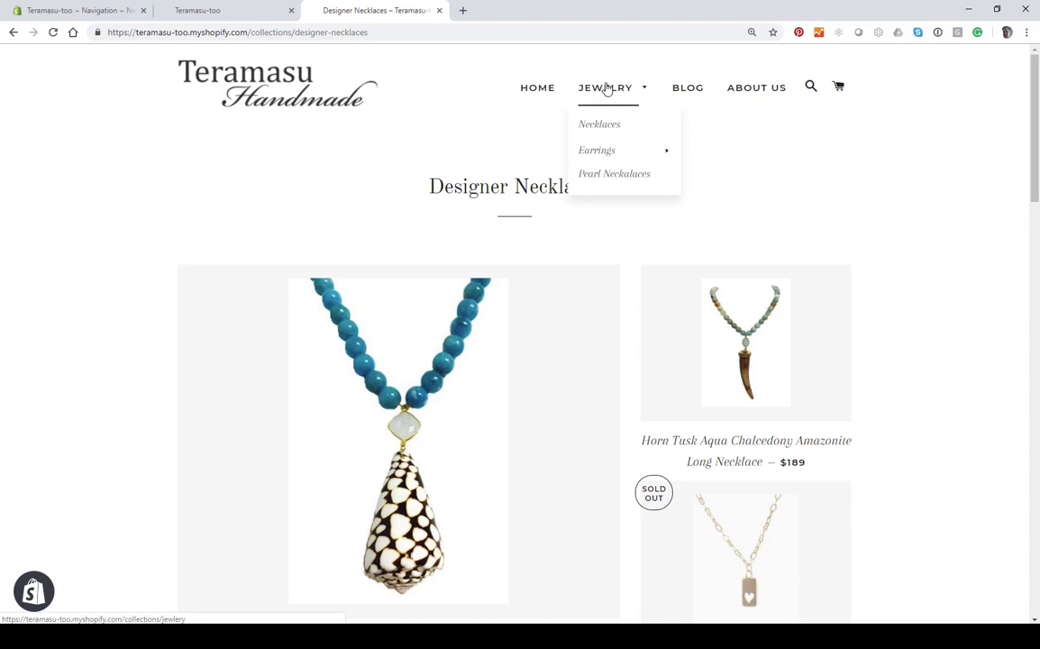
mouse_move(599, 152)
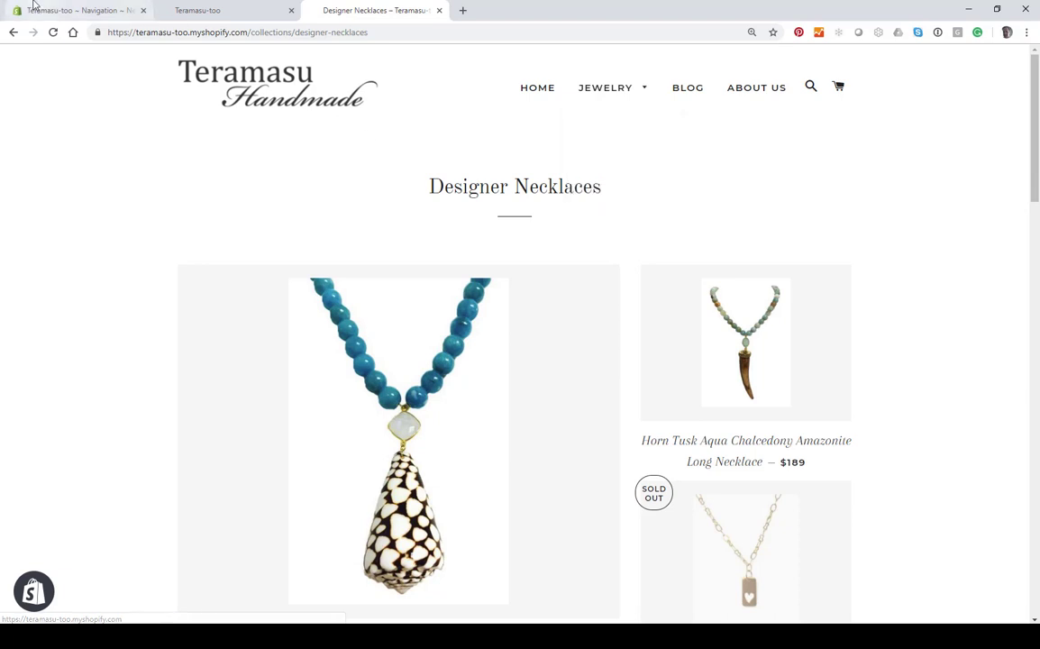
Step: Nest Pearl Neckalaces under Necklaces in Main Menu 2, save the menu, and reload the storefront's Designer Necklaces page
click(108, 10)
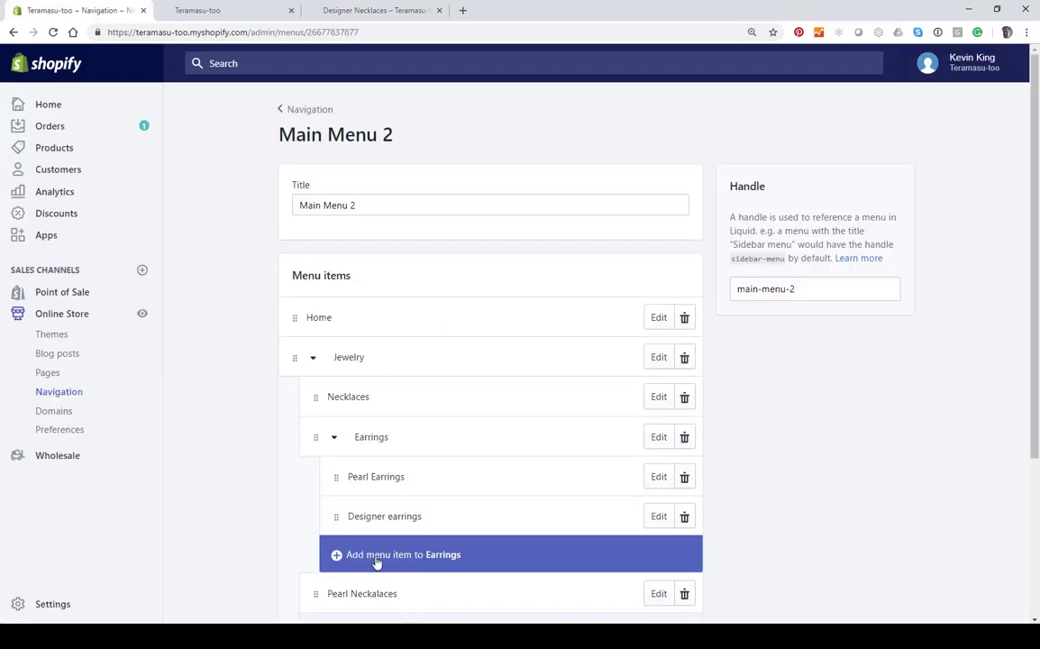
scroll(351, 565, down, 1)
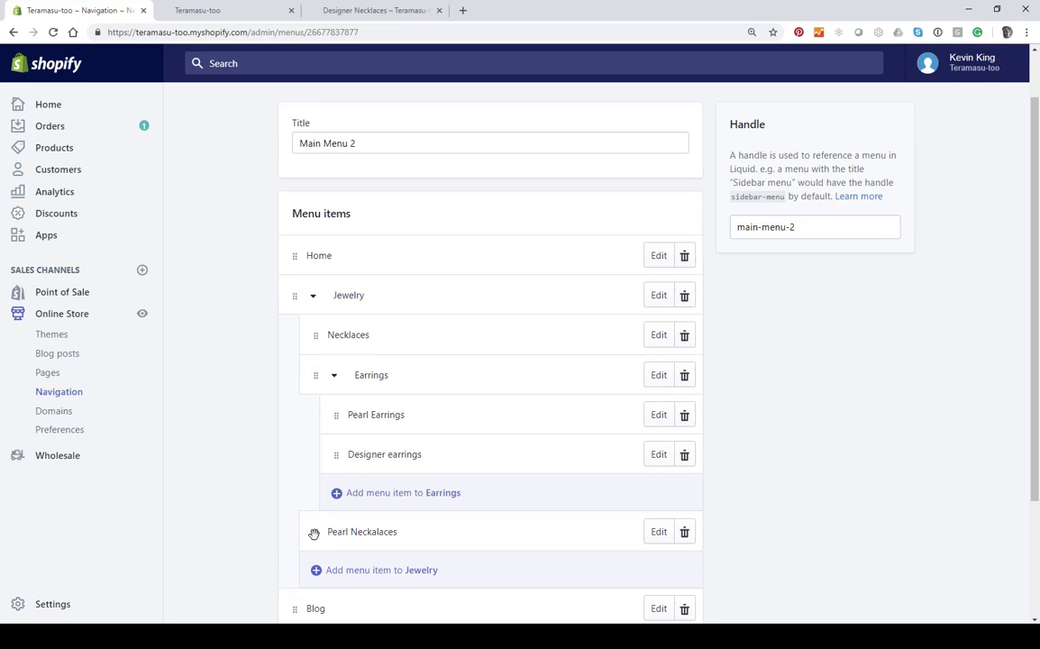
drag(314, 532, 361, 368)
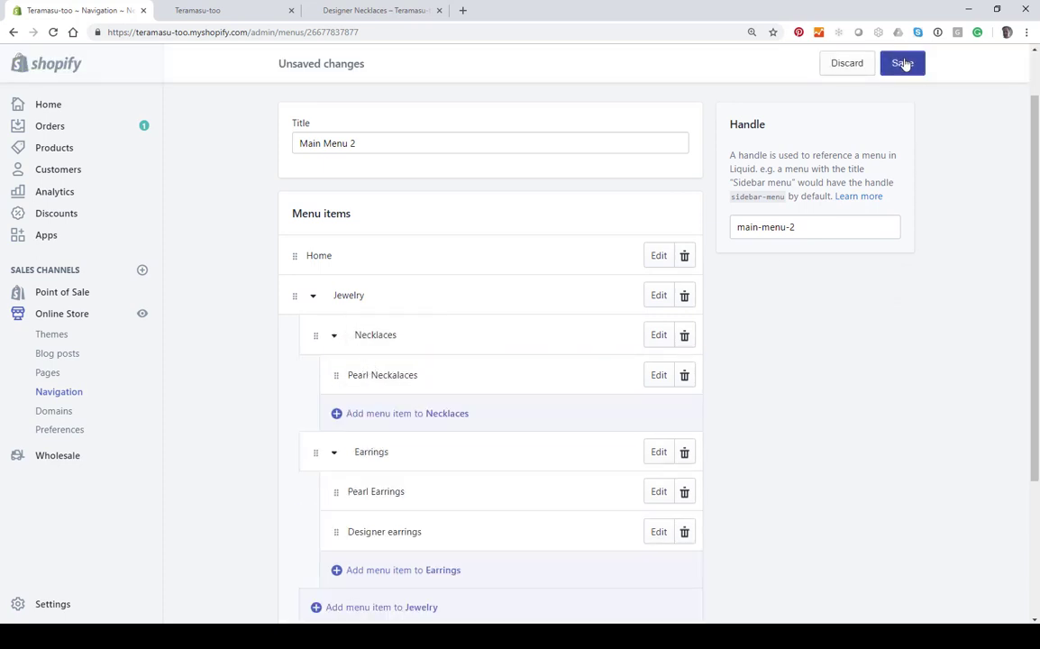
click(905, 64)
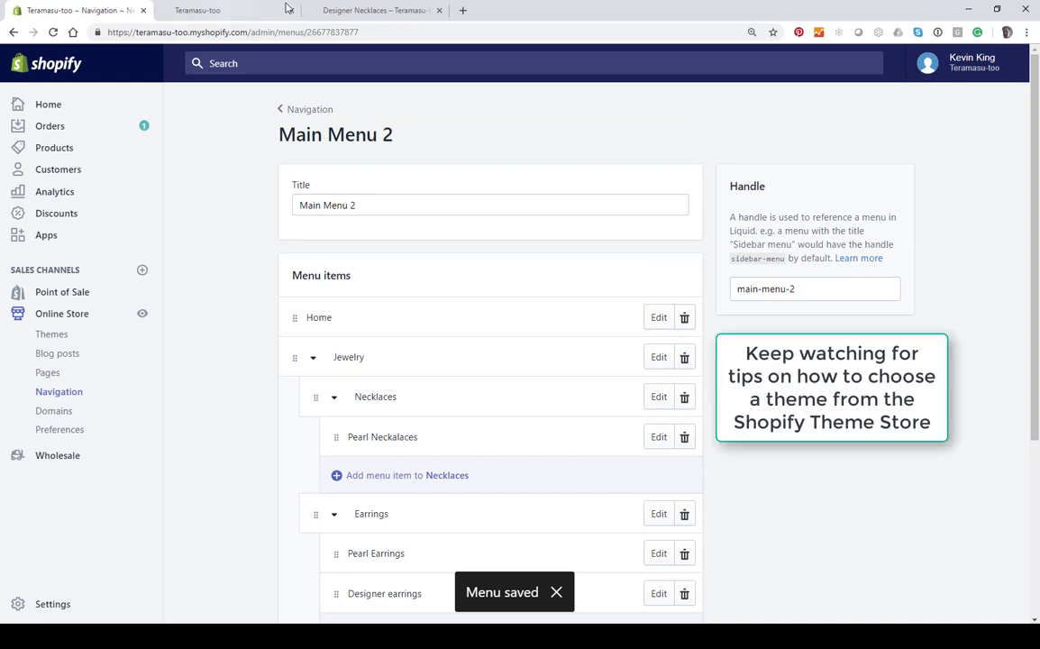
click(365, 10)
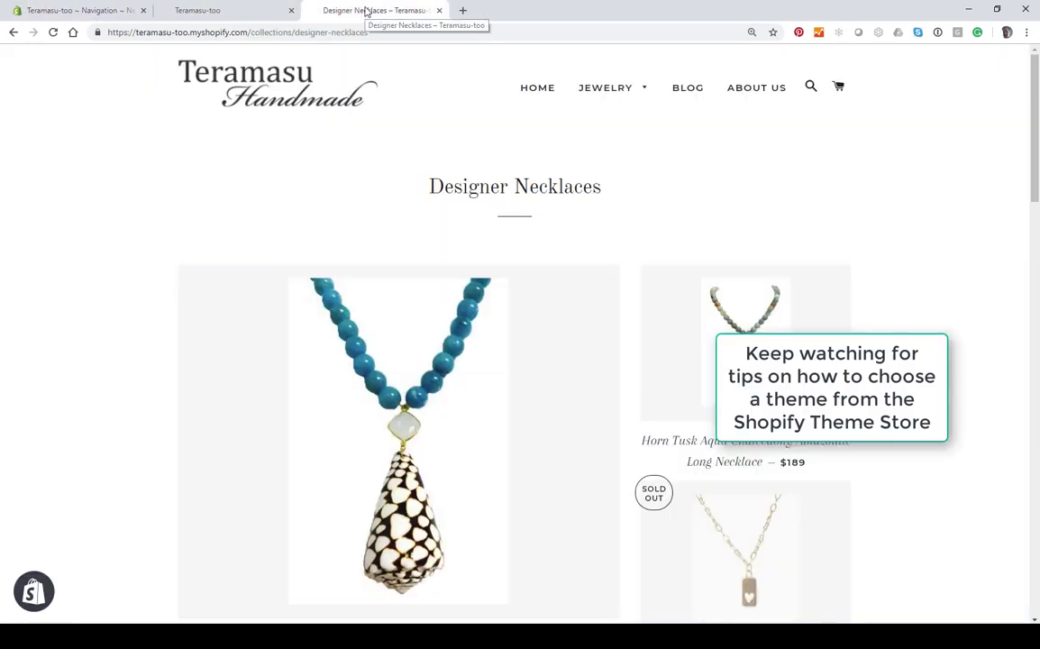
click(53, 32)
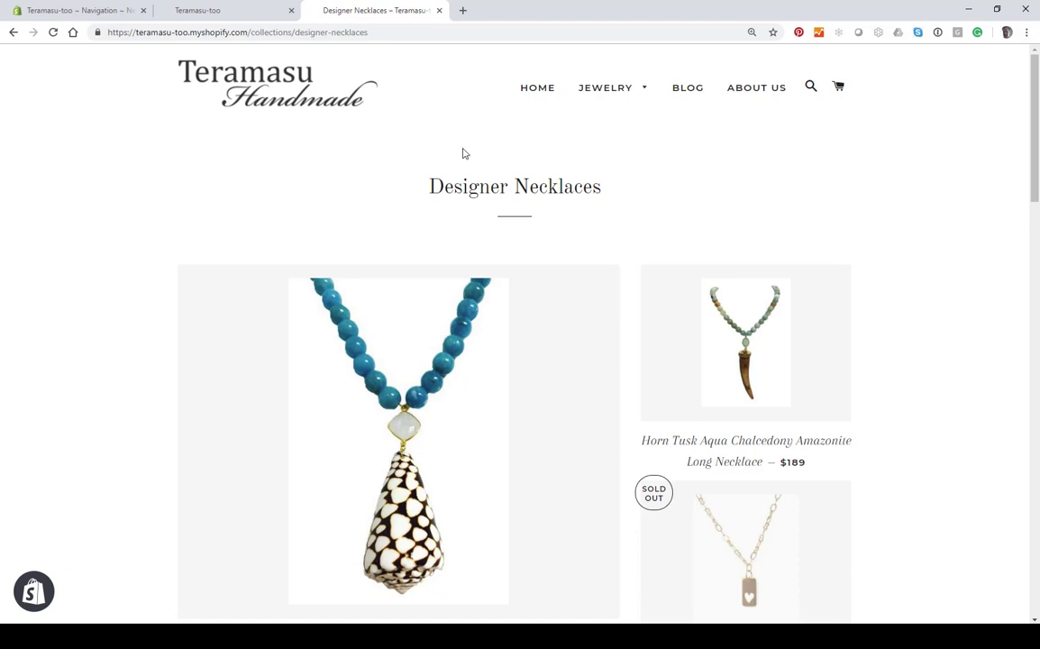
Step: Go from the store admin's Themes page to the Shopify Theme Store and browse all themes
click(47, 11)
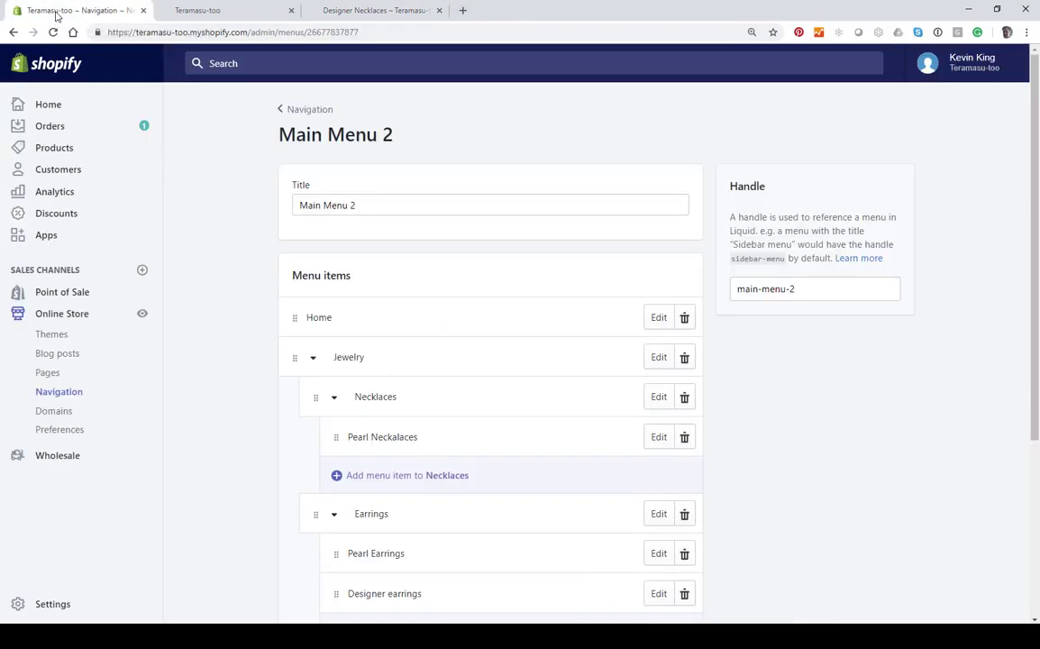
click(54, 315)
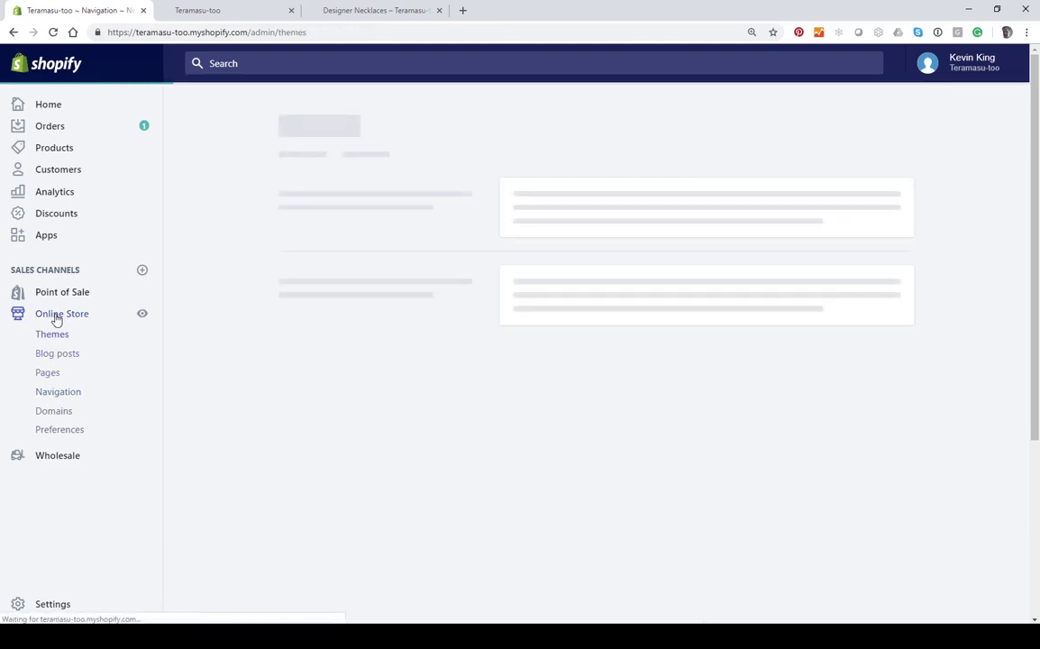
scroll(254, 360, down, 3)
scroll(254, 360, down, 2)
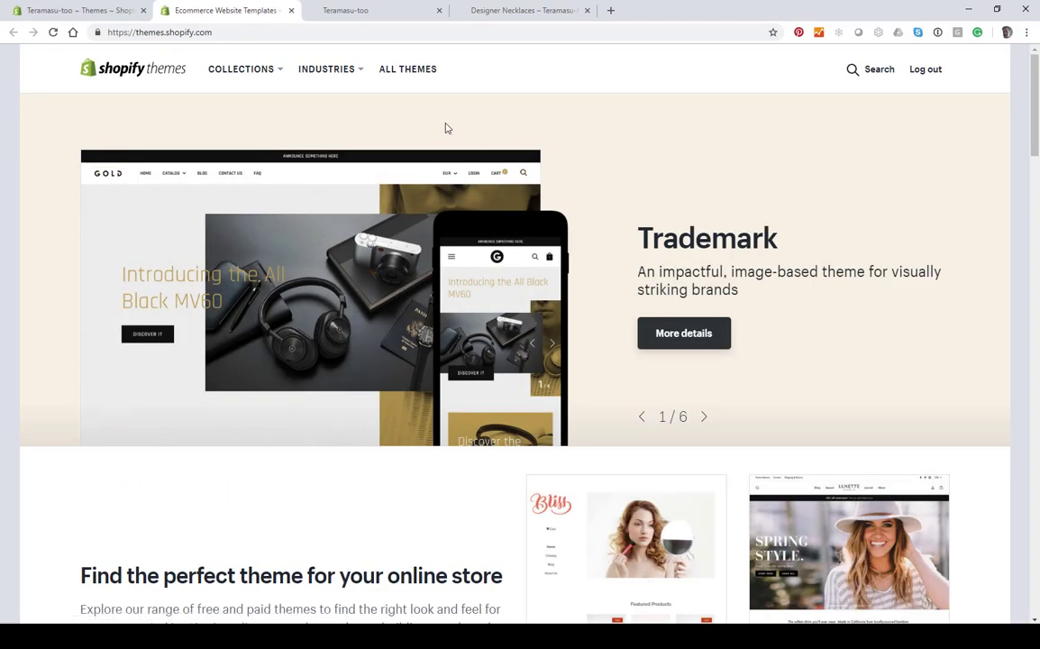
click(404, 80)
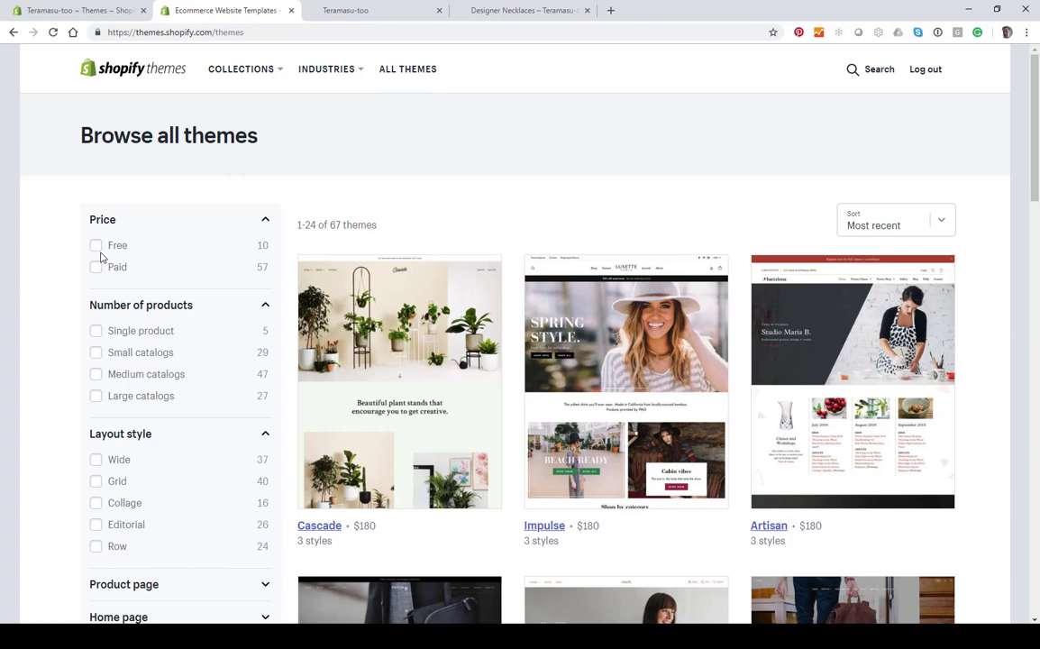
Step: Filter the theme list to Free themes with a Multi-column menu
scroll(101, 271, down, 3)
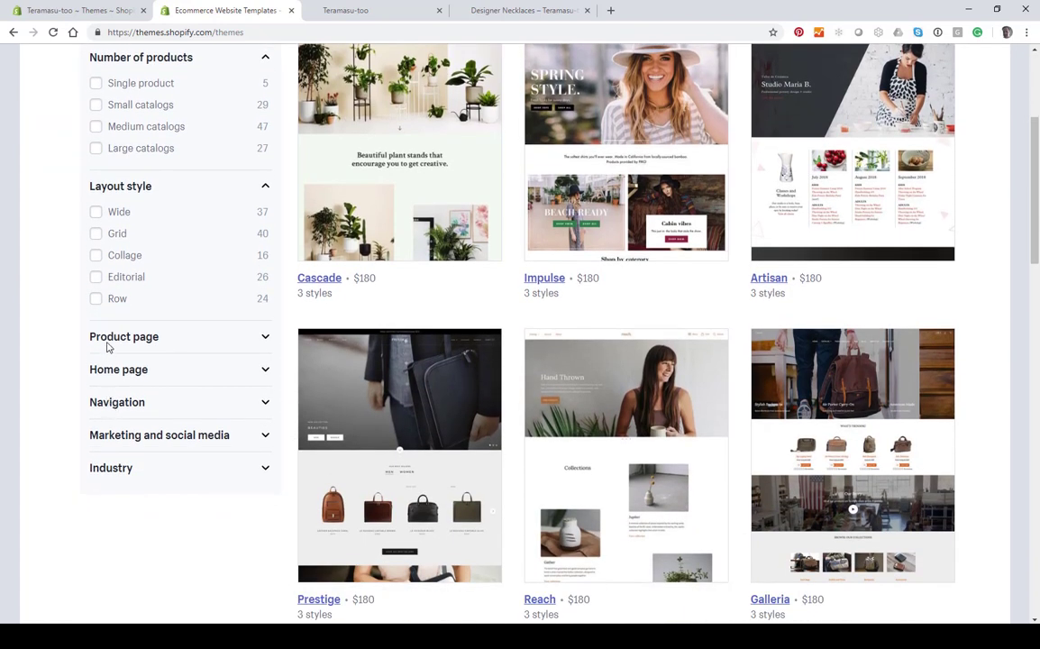
scroll(109, 421, up, 3)
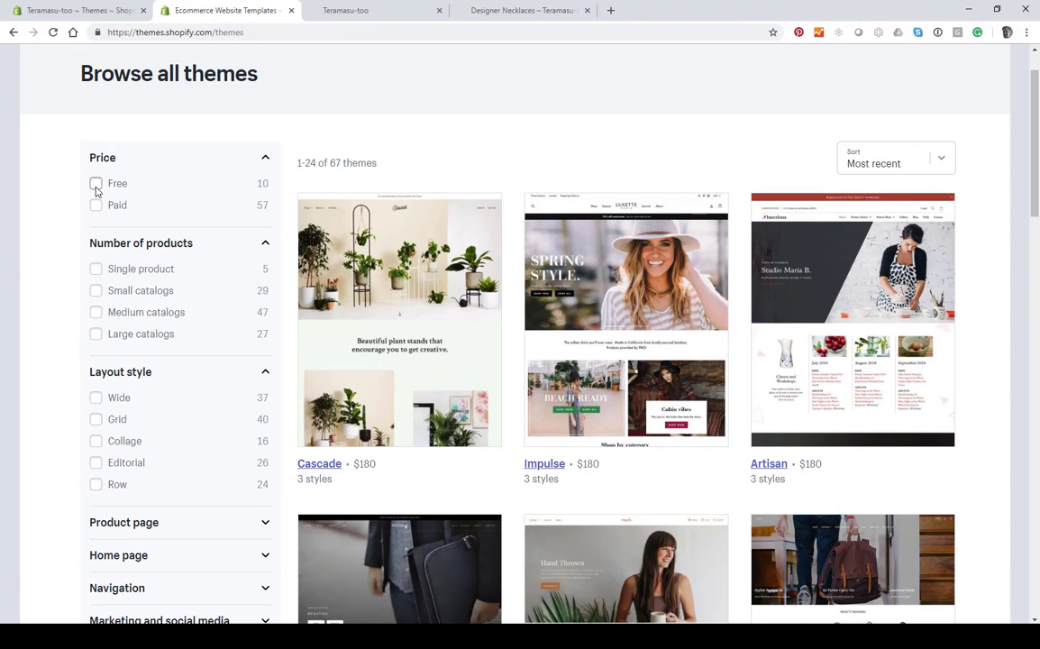
click(96, 184)
scroll(65, 286, down, 5)
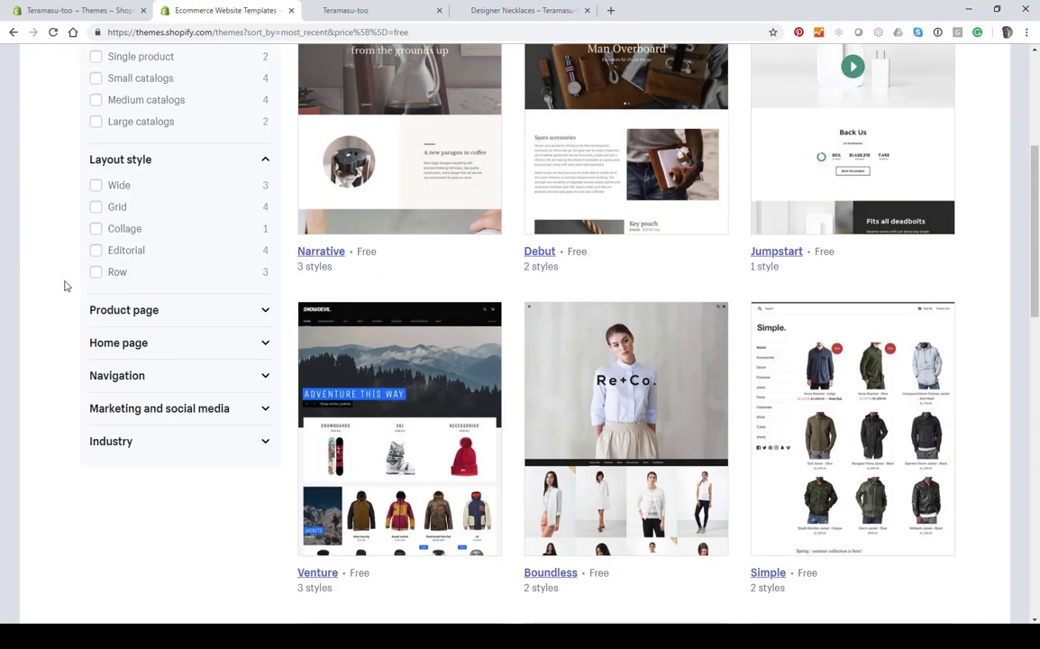
click(119, 375)
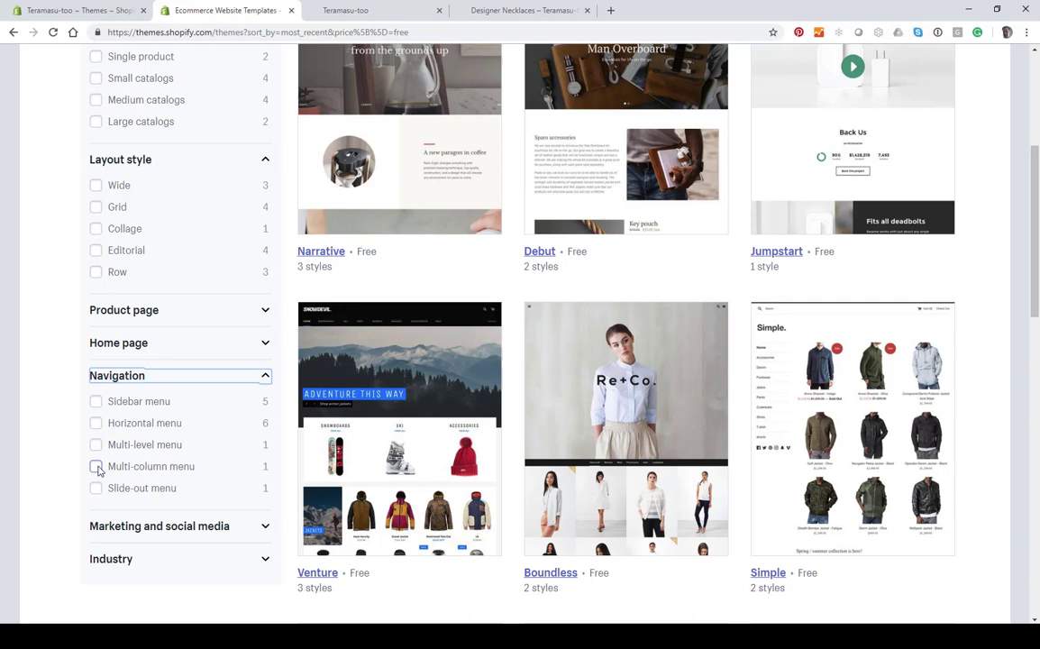
click(96, 467)
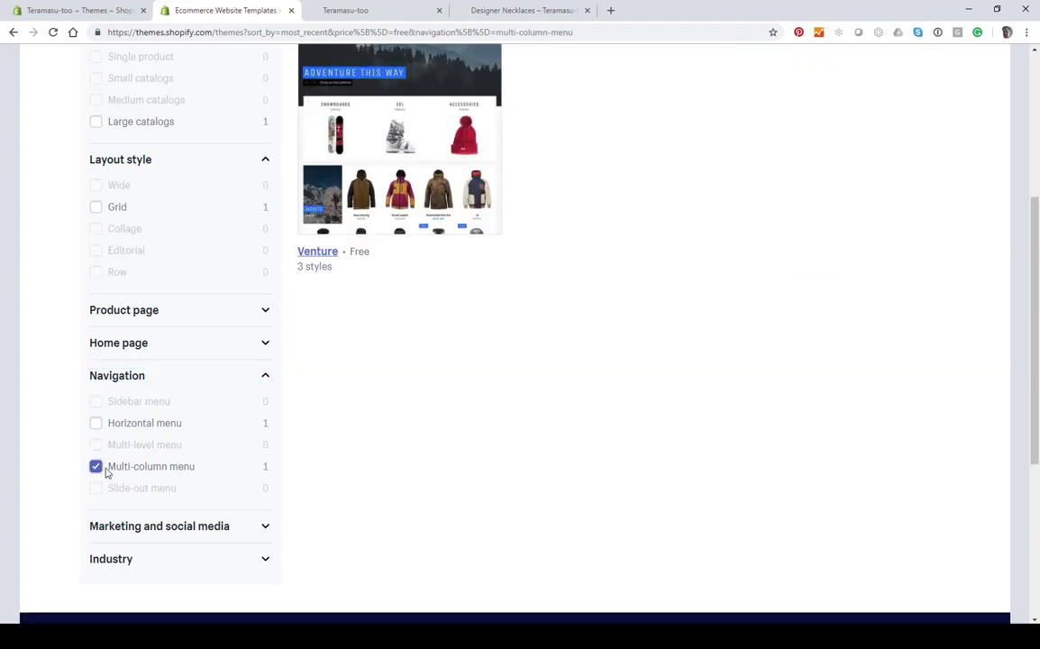
Step: Open the Venture theme's details page and view the demo of its Snowboards style
scroll(99, 470, up, 2)
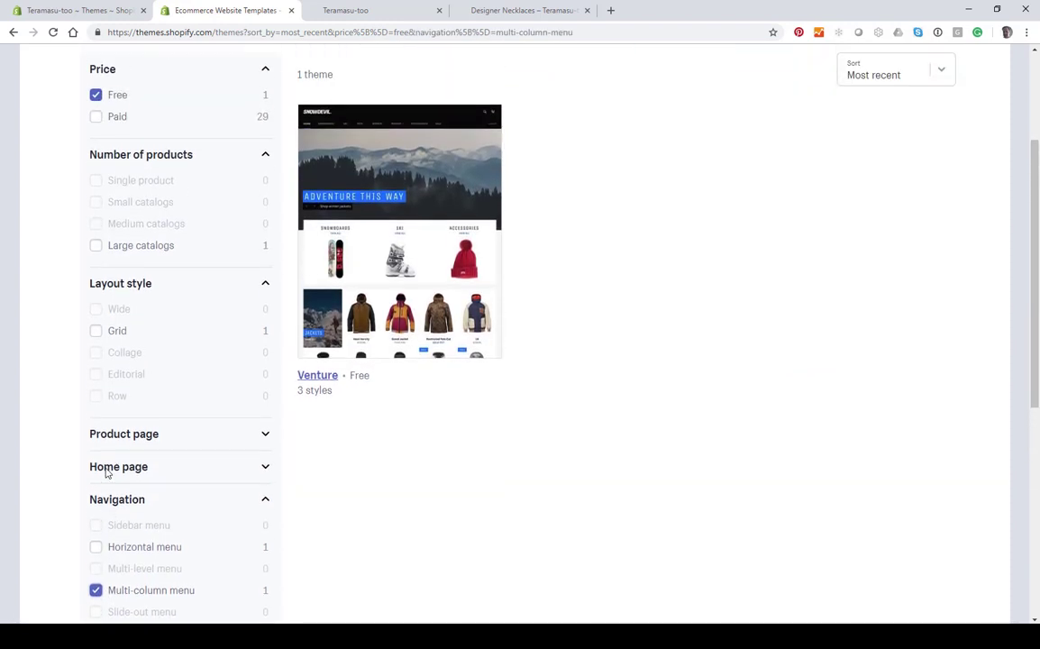
click(378, 228)
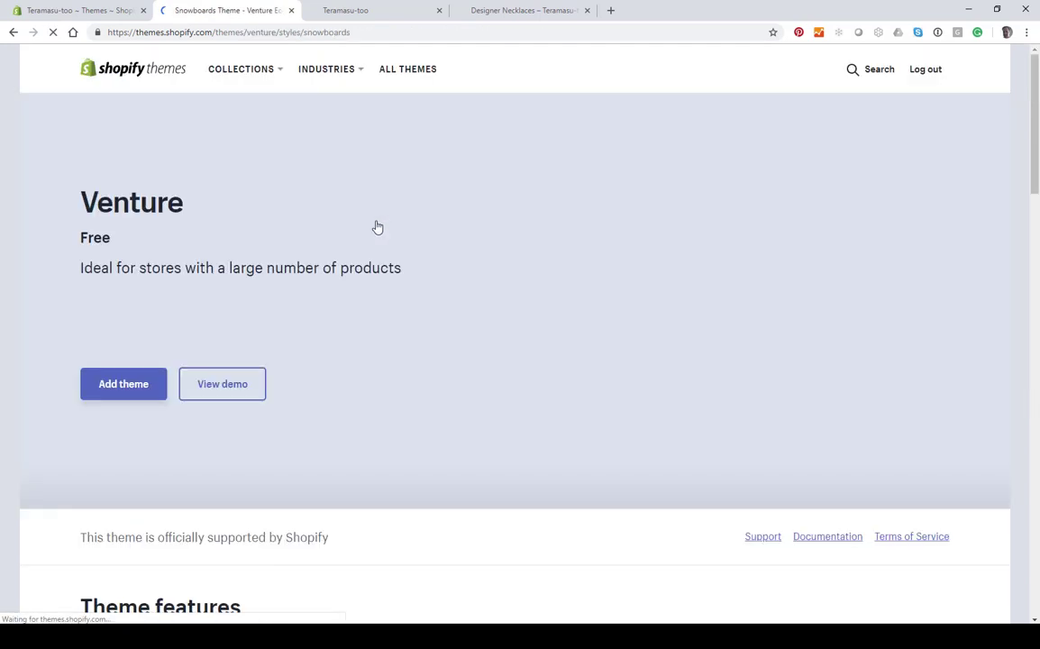
mouse_move(609, 366)
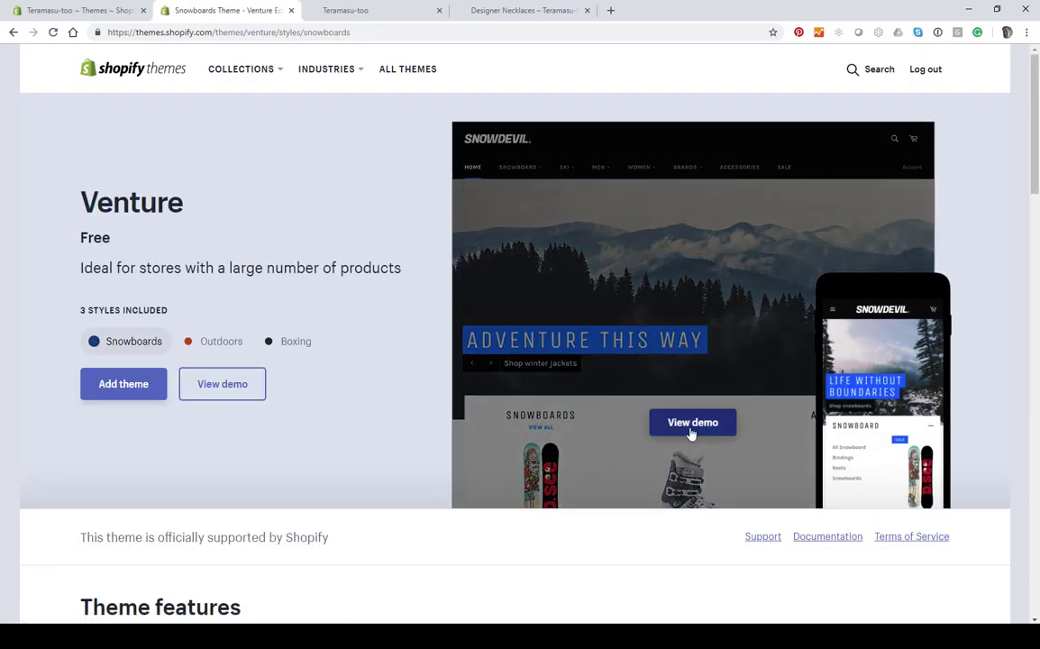
click(692, 423)
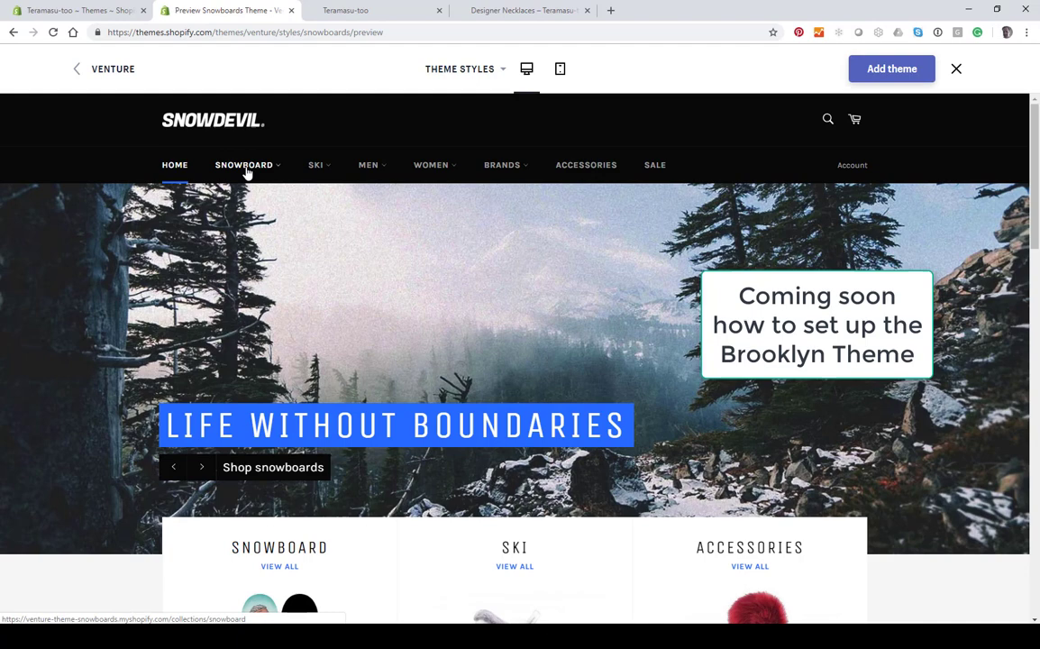
Step: Examine the Venture demo's available theme styles and its multi-column Snowboard and Ski drop-down menus
click(490, 69)
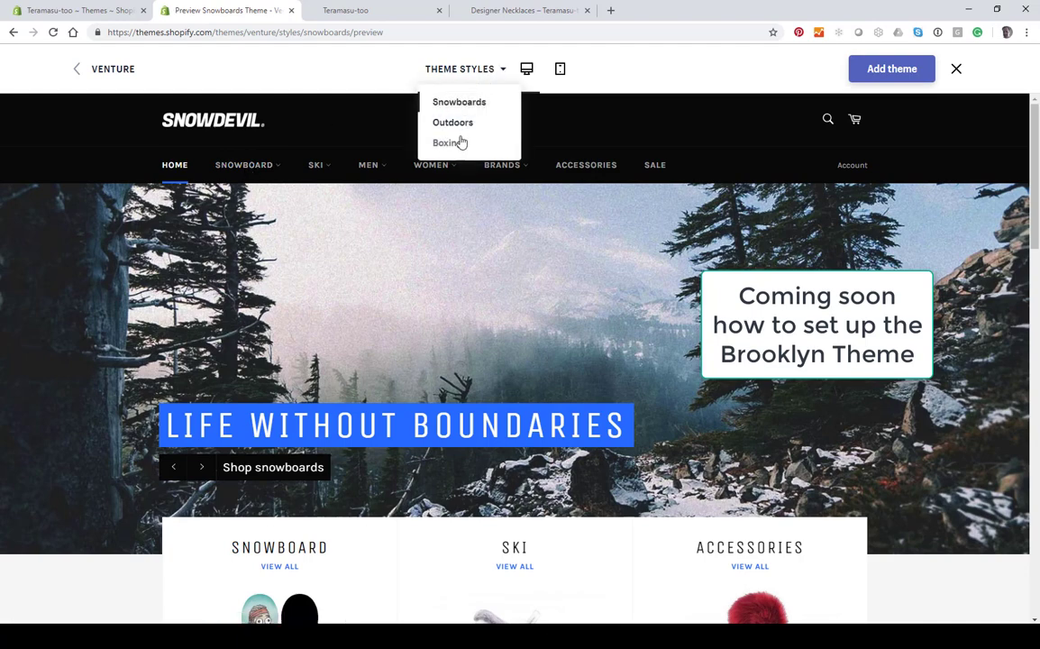
click(248, 166)
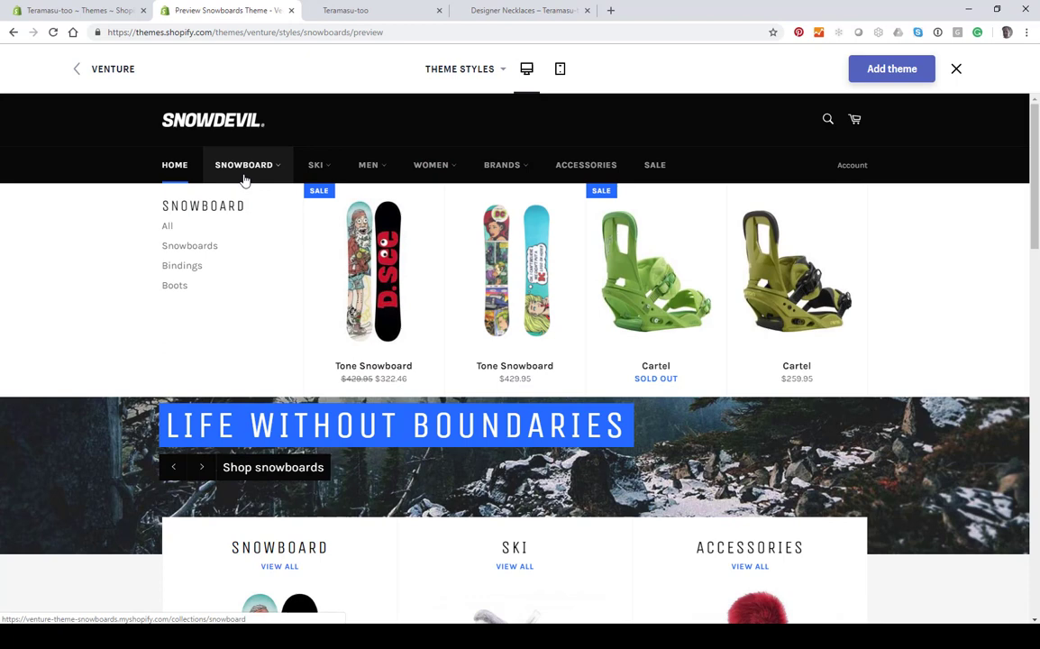
click(317, 167)
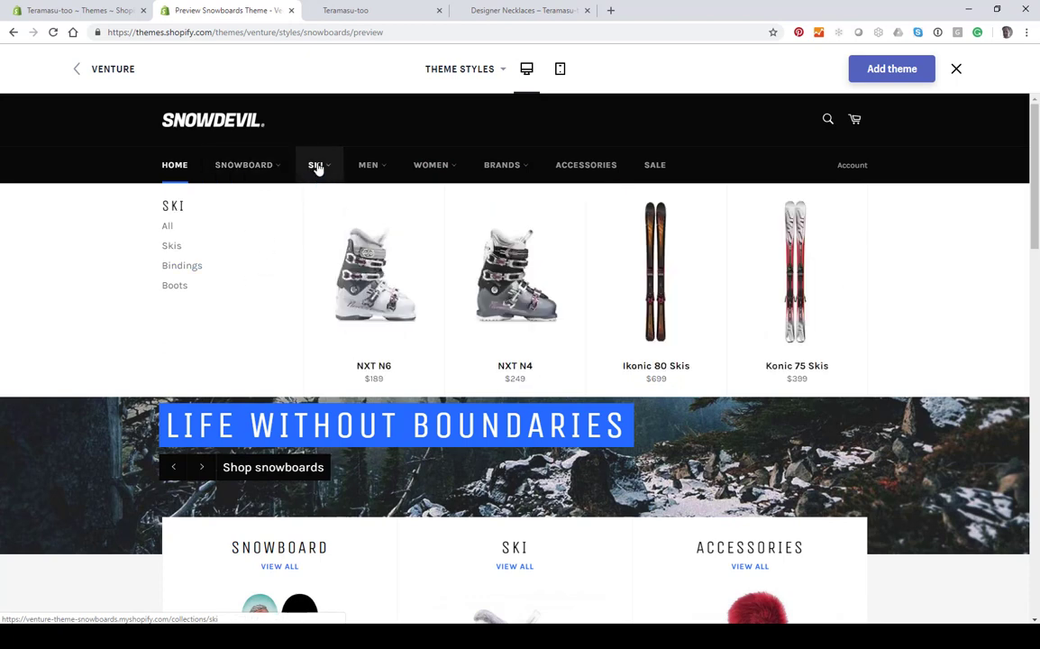
click(254, 173)
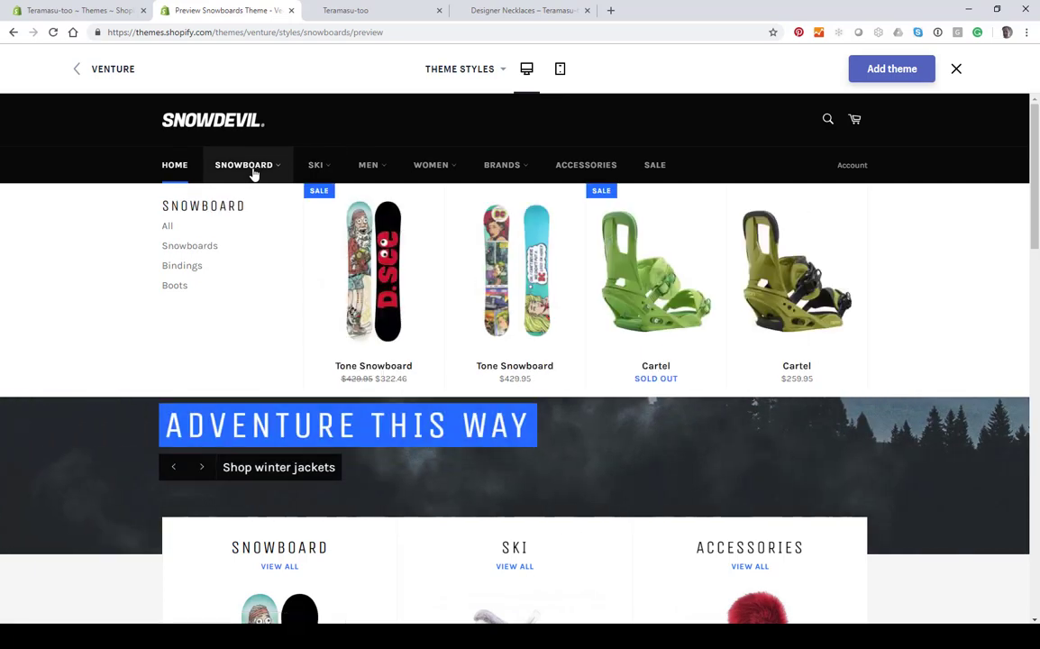
scroll(266, 301, down, 2)
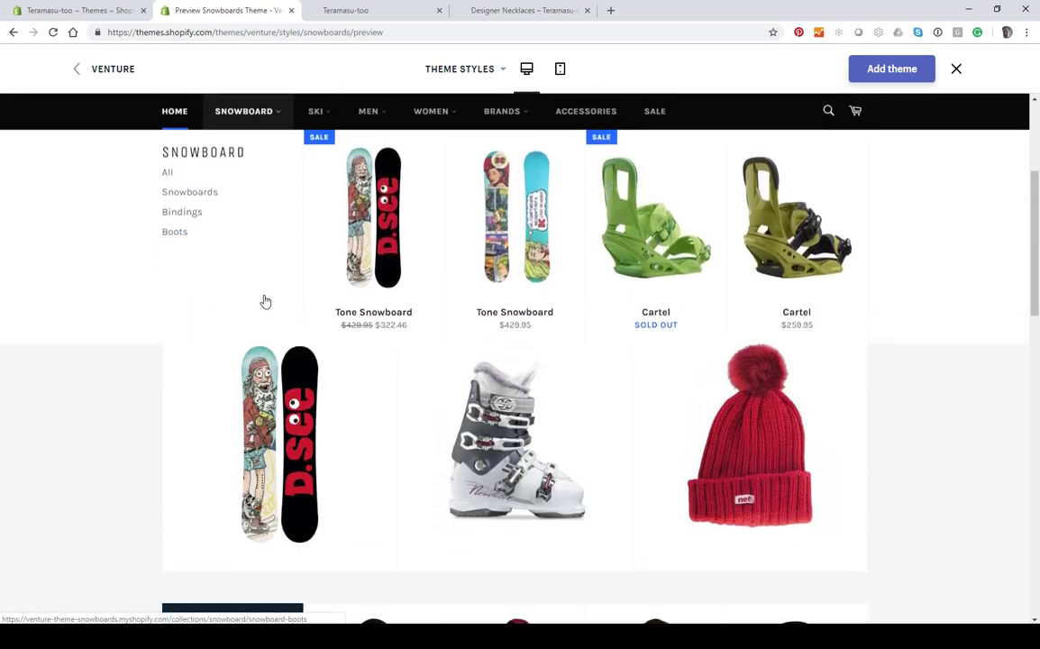
scroll(265, 301, up, 2)
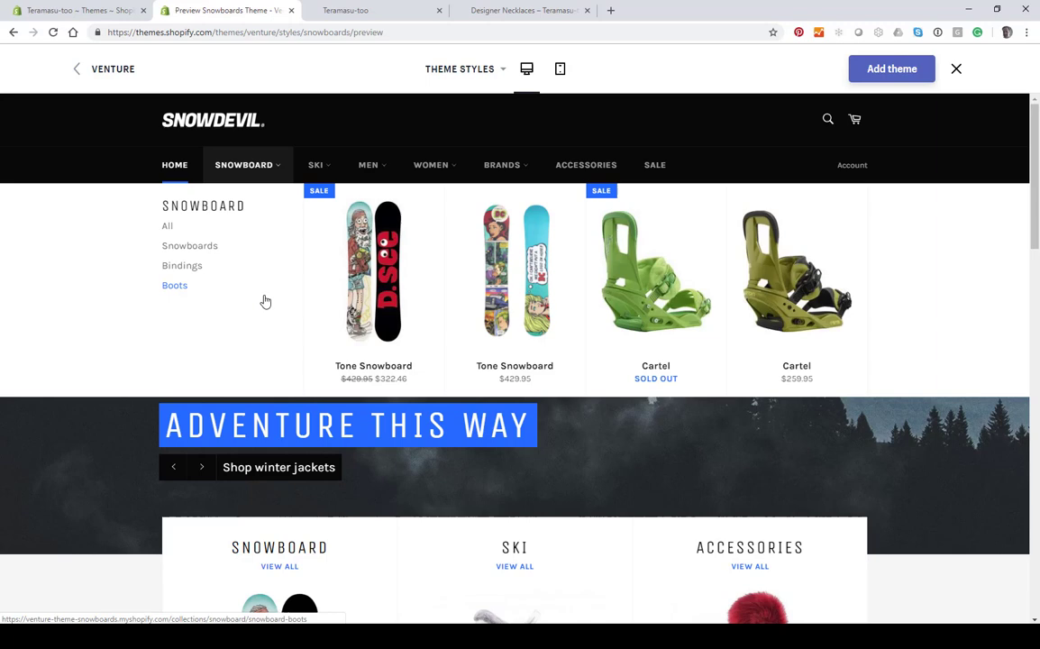